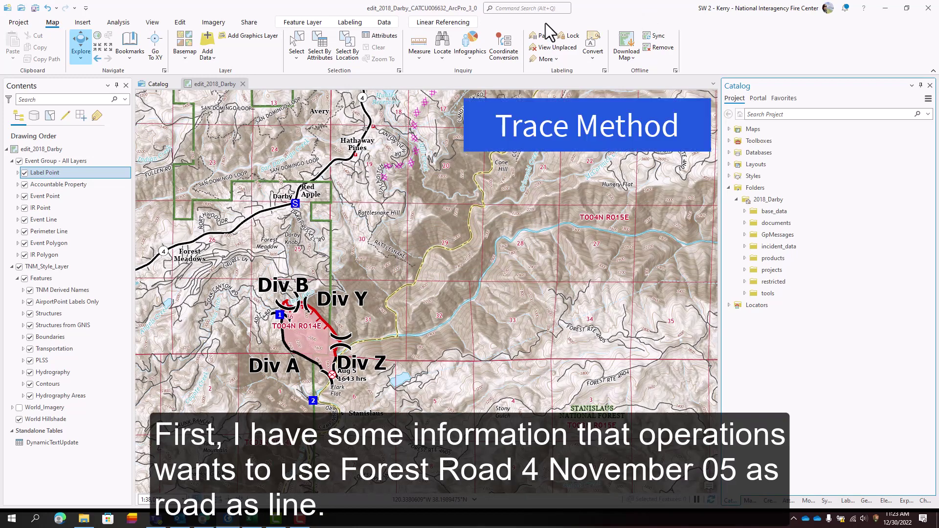
Select the Planned Road as Line template and set its Map Method to Digitized-Topo
click(179, 22)
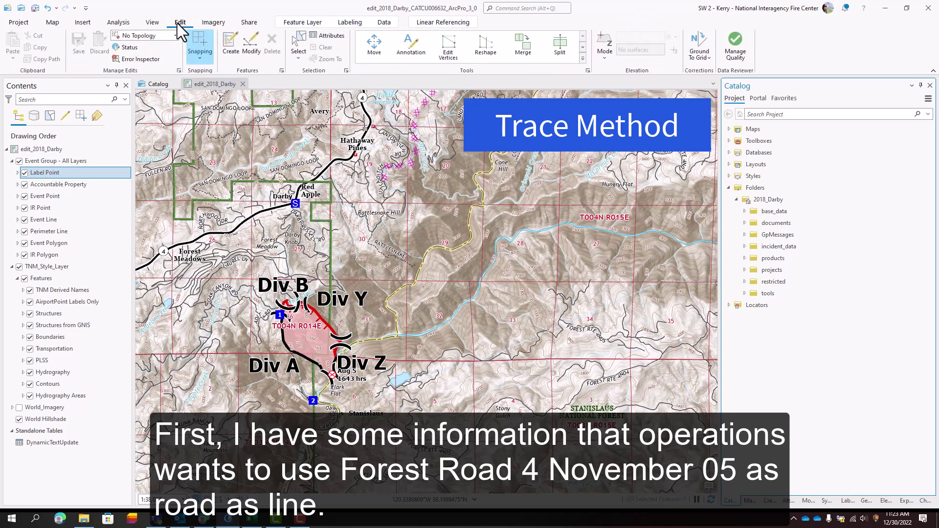
click(231, 45)
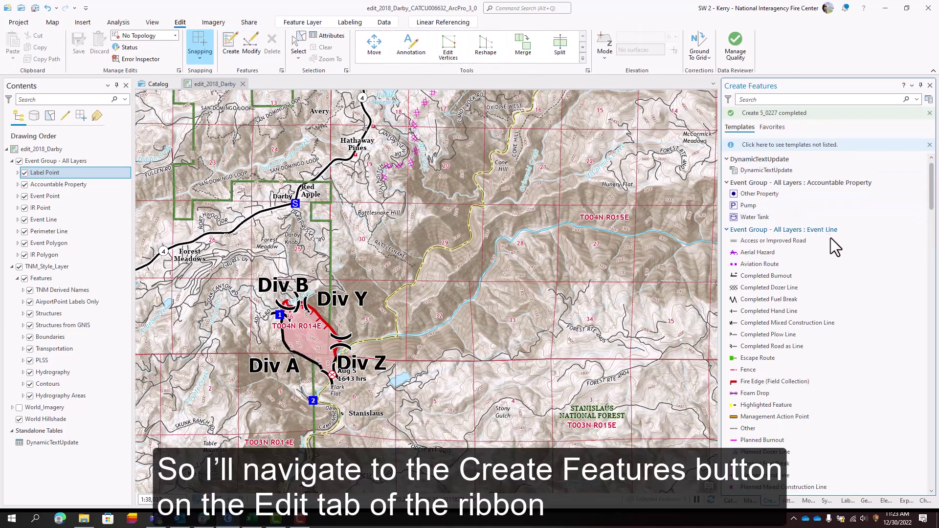
scroll(842, 275, down, 3)
scroll(842, 274, down, 3)
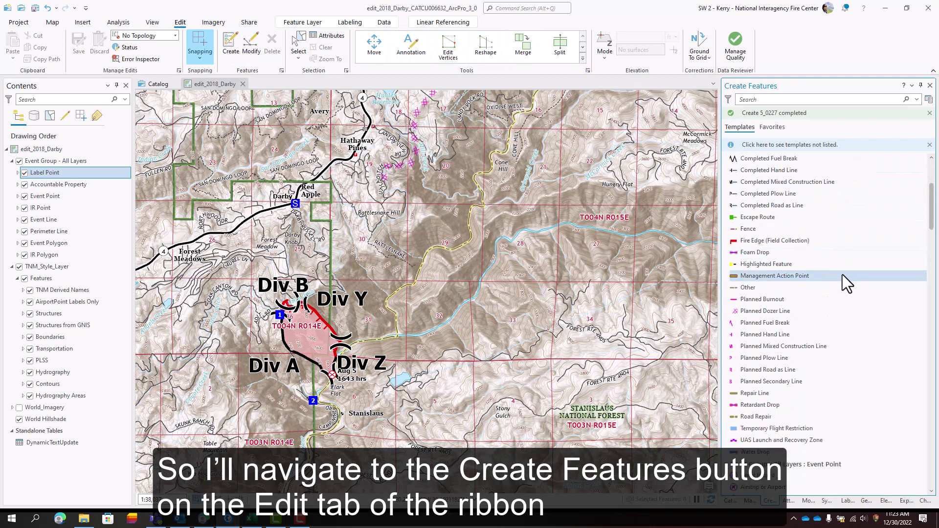
click(787, 348)
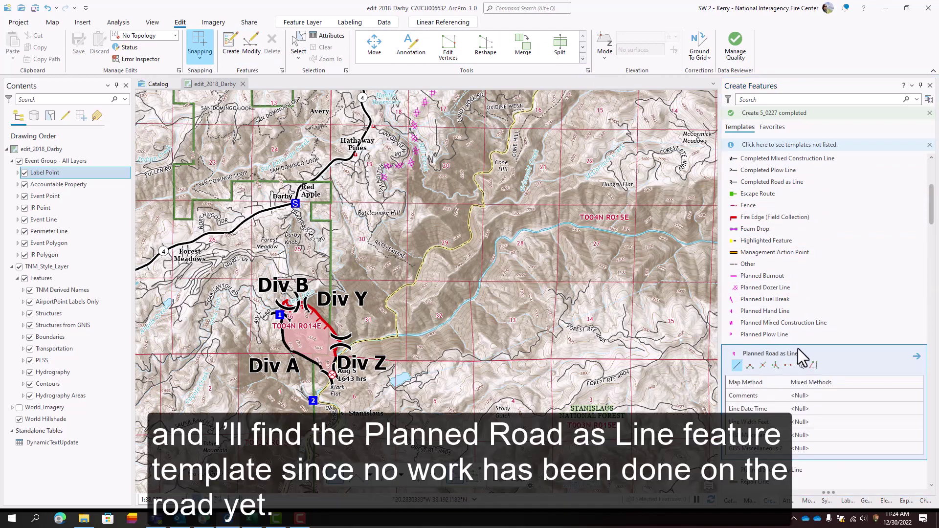
scroll(853, 350, down, 1)
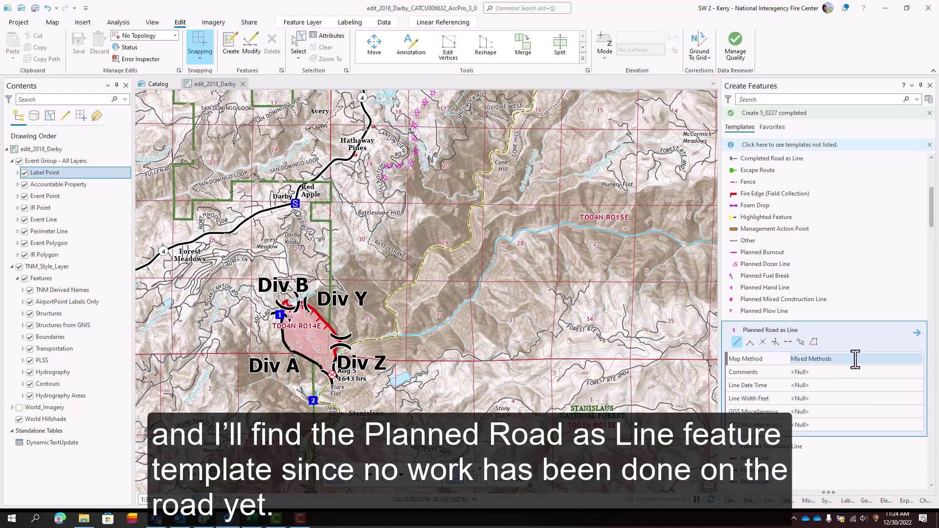
click(855, 359)
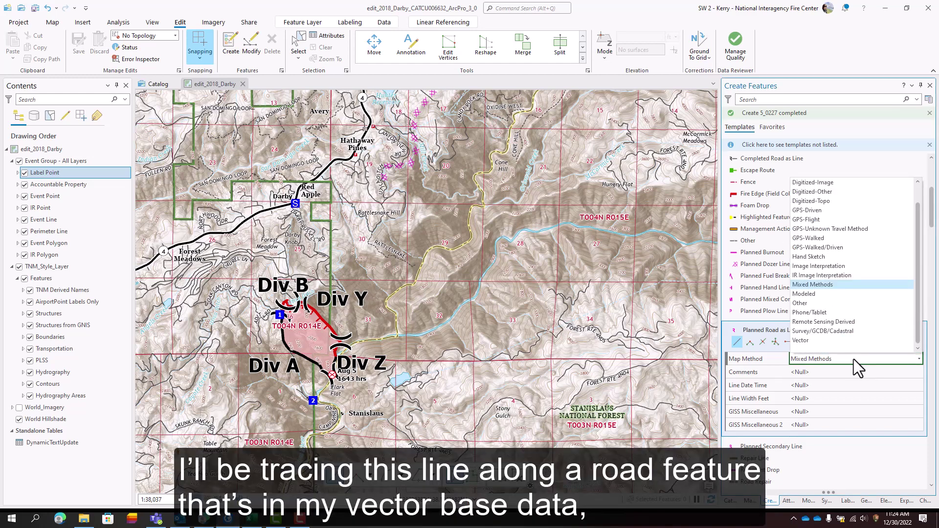
scroll(861, 322, up, 1)
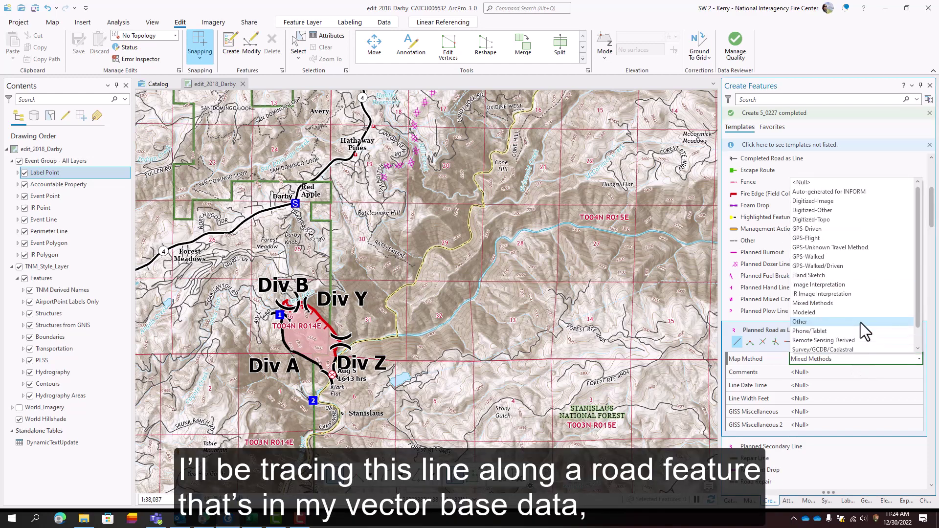
click(837, 219)
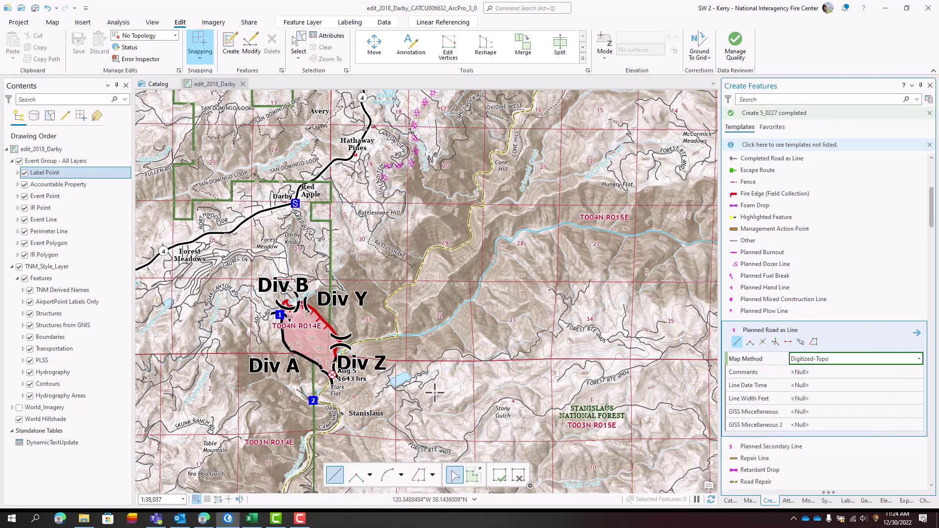
Zoom in toward the lake, switch to the Trace tool, and hide the PLSS and Contours layers
scroll(434, 393, up, 3)
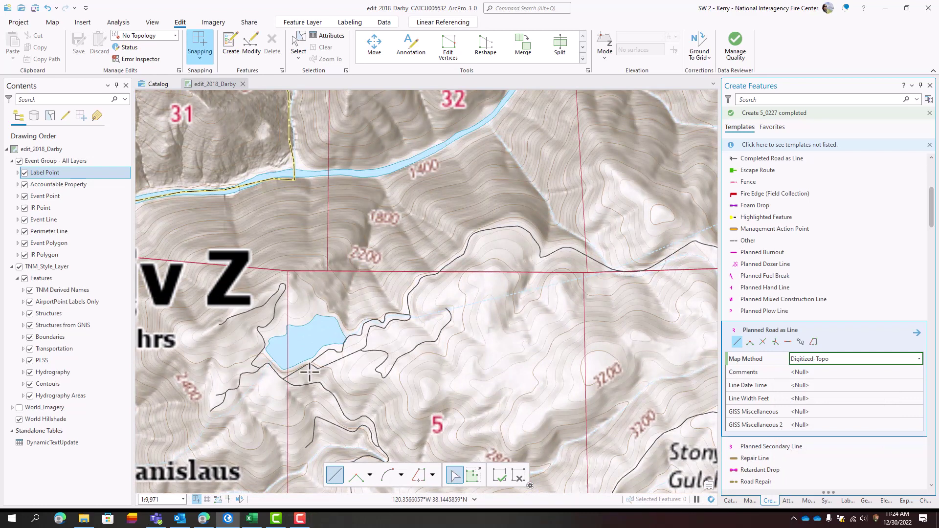
scroll(309, 372, up, 2)
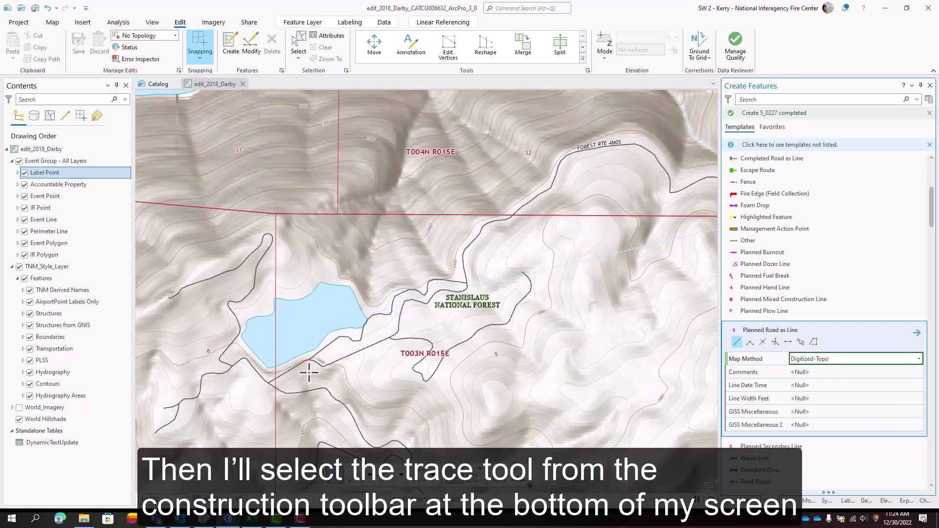
click(420, 479)
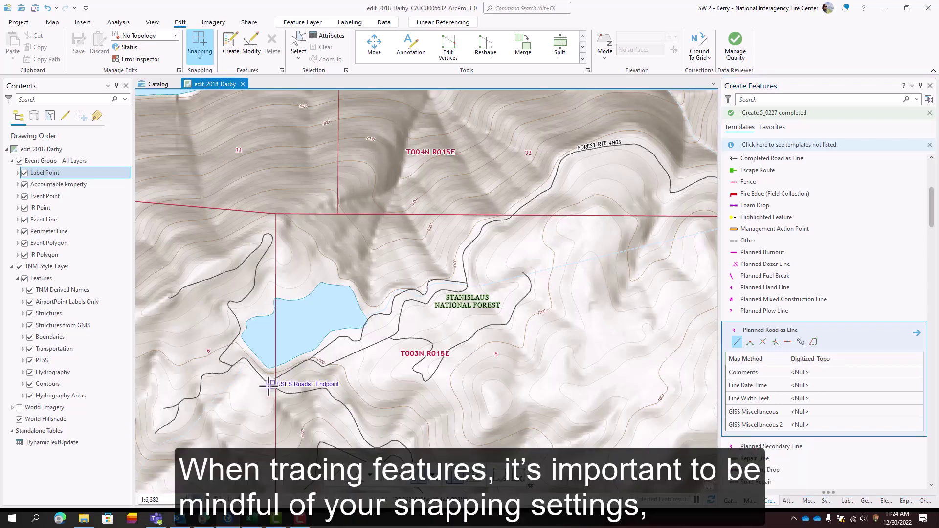
click(29, 360)
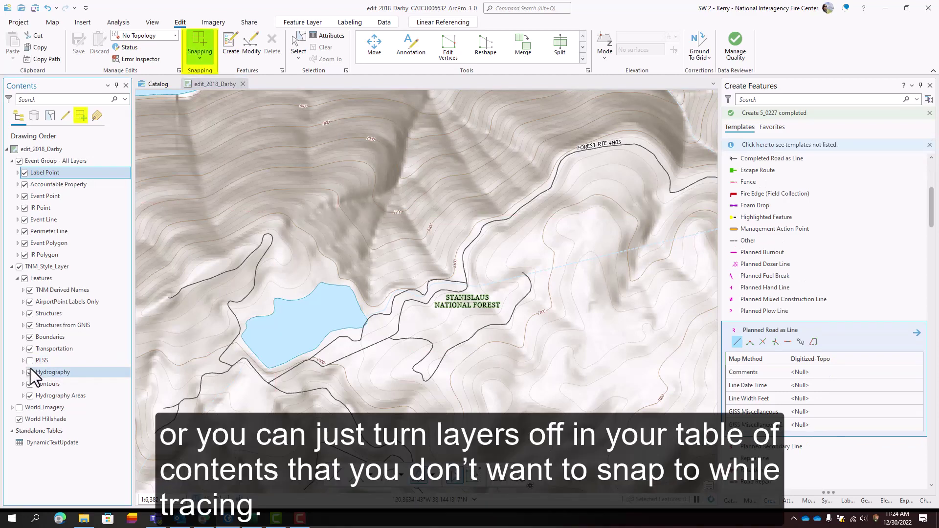
click(29, 384)
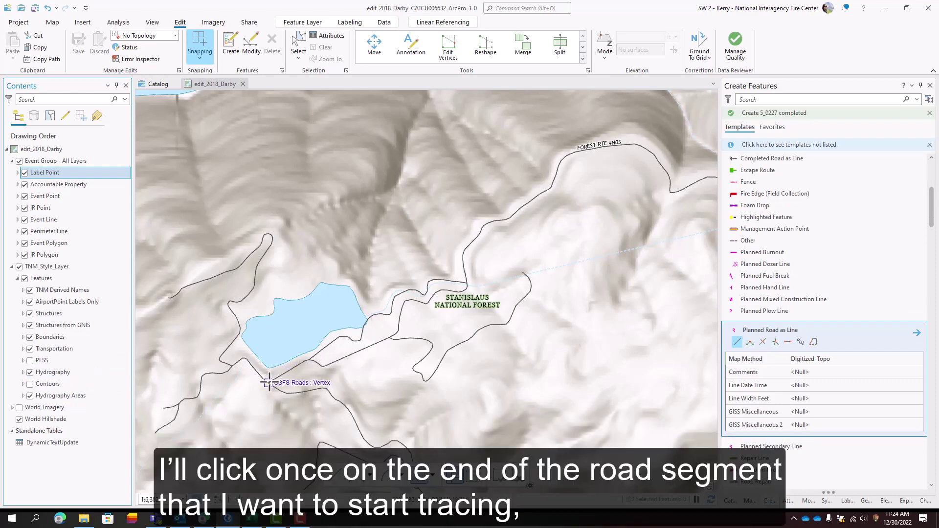
Trace a new Planned Road line along Forest Route 4N05, starting from its end near the lake
click(269, 382)
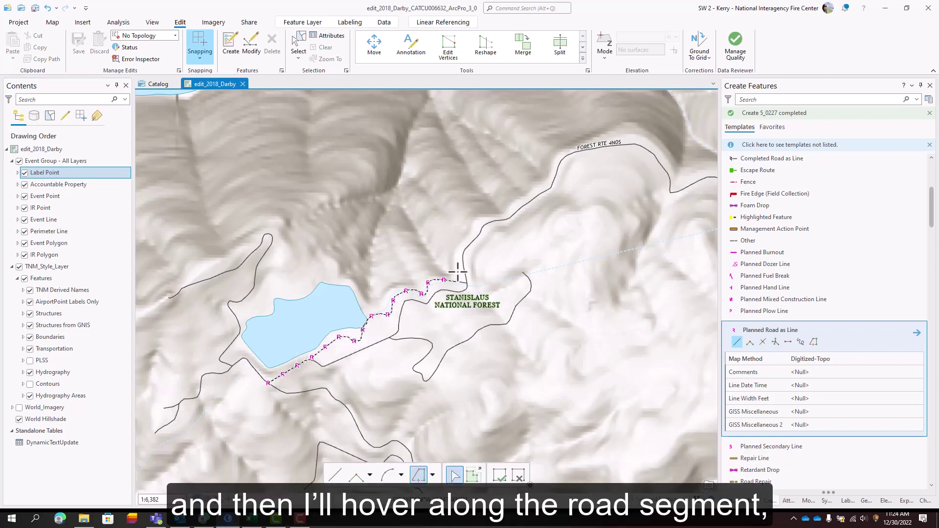
drag(571, 171, 223, 273)
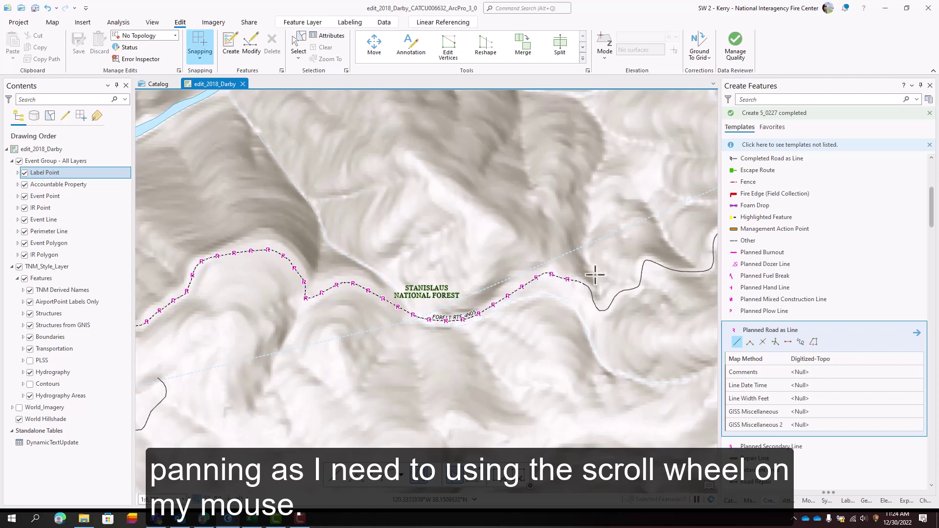
mouse_move(639, 264)
mouse_down()
mouse_move(582, 287)
mouse_move(225, 340)
mouse_up()
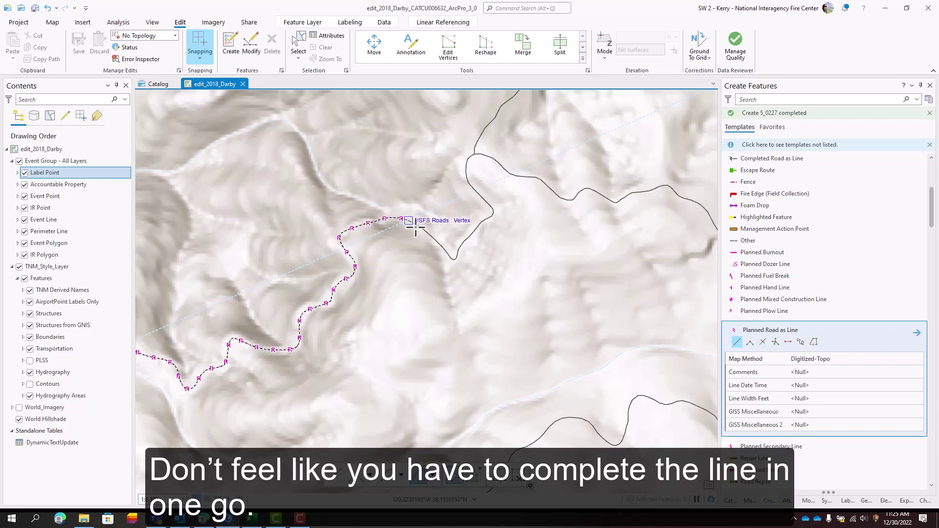
mouse_move(527, 240)
mouse_down()
mouse_move(482, 329)
mouse_move(451, 346)
mouse_up()
click(430, 313)
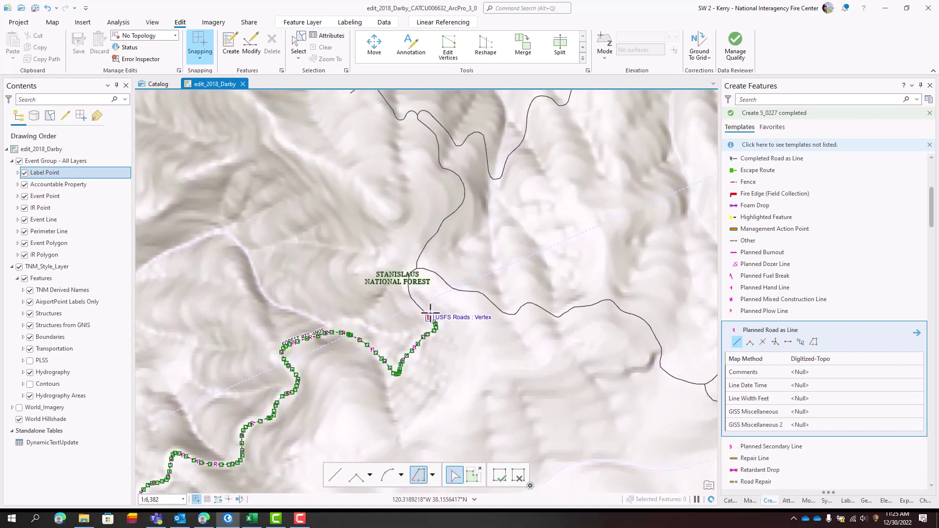
scroll(430, 313, down, 3)
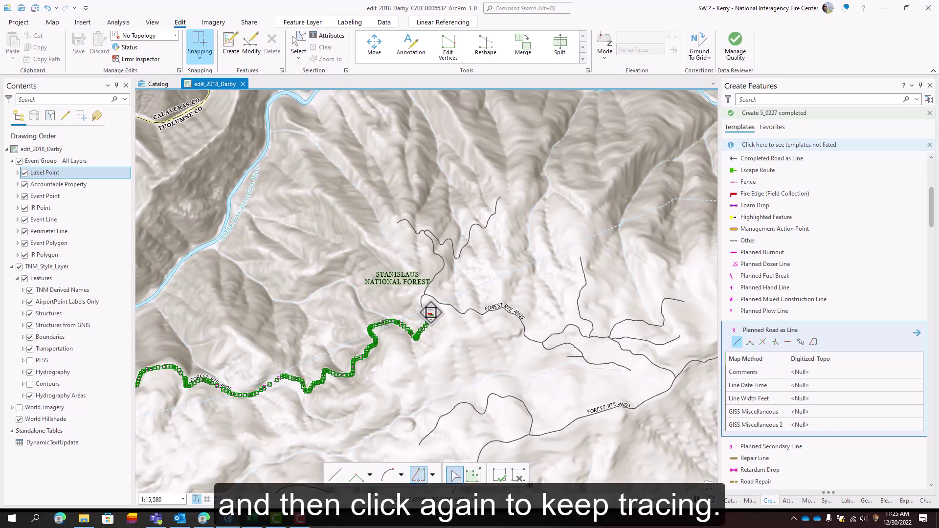
scroll(431, 313, up, 3)
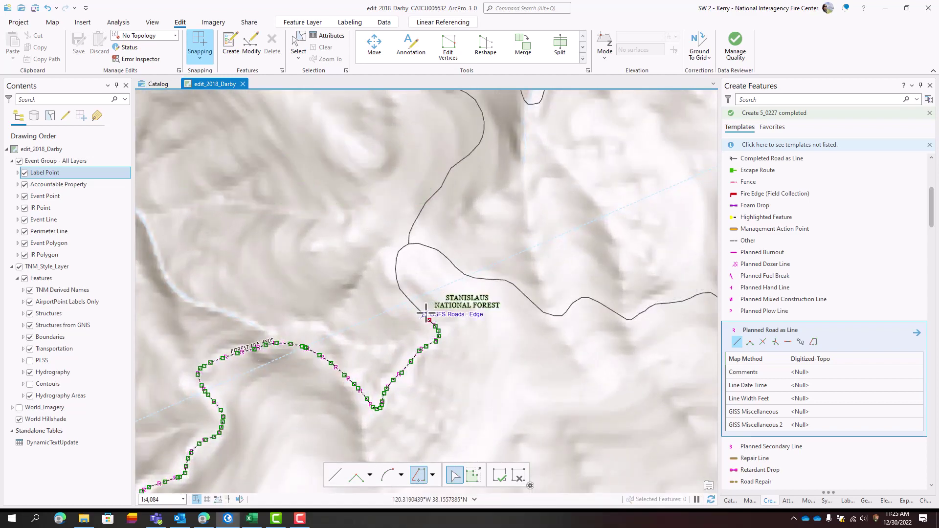
click(424, 313)
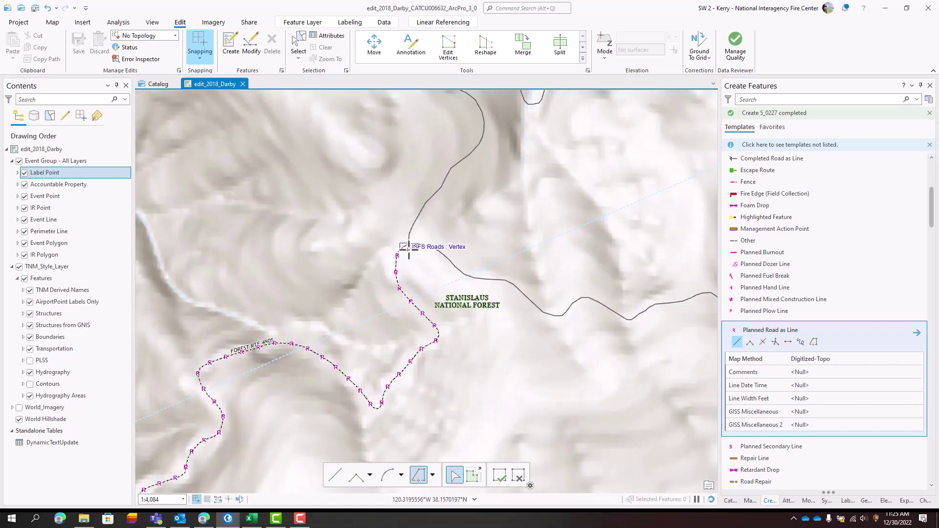
scroll(237, 277, down, 2)
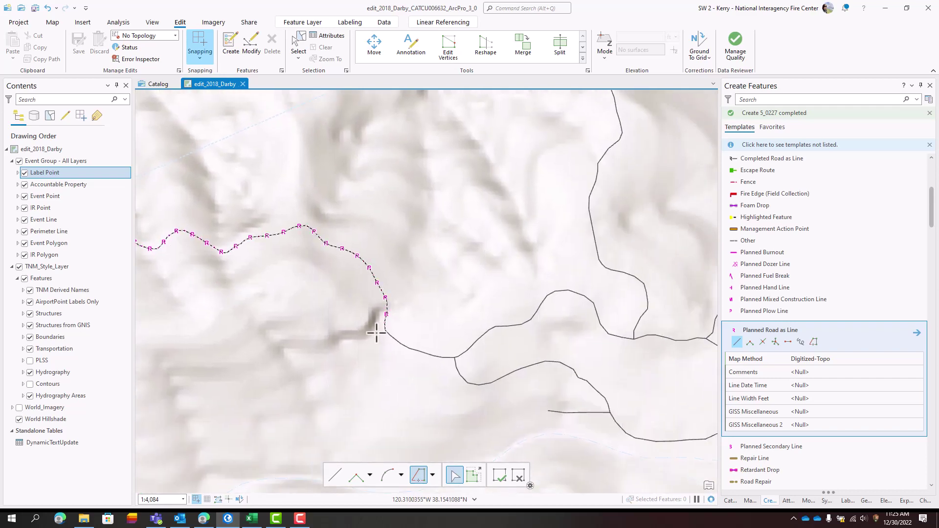
scroll(377, 318, down, 2)
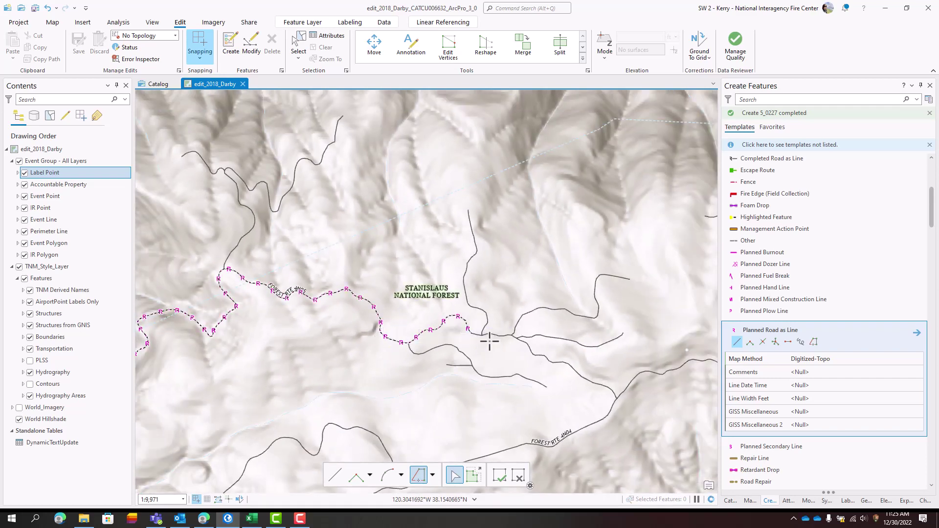
double_click(615, 394)
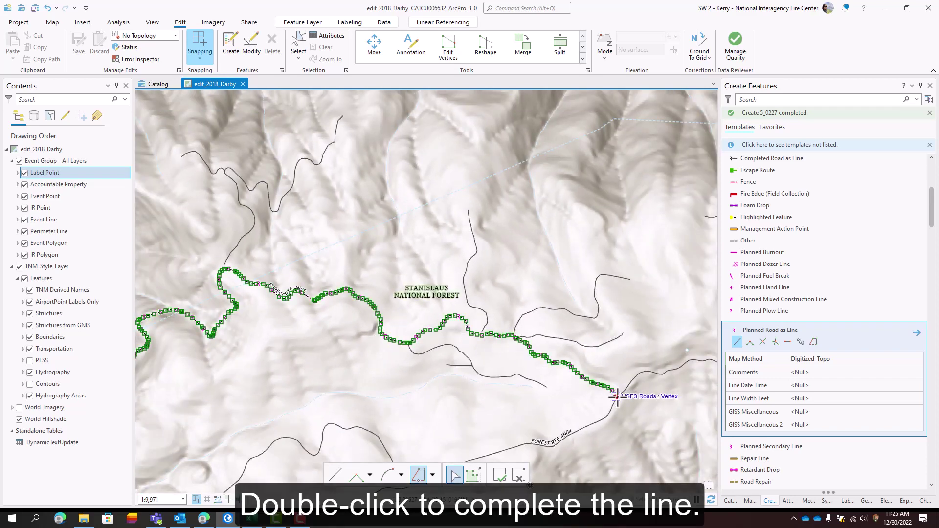
Clear the selection, save all edits, and zoom out to the whole incident area
scroll(612, 274, down, 2)
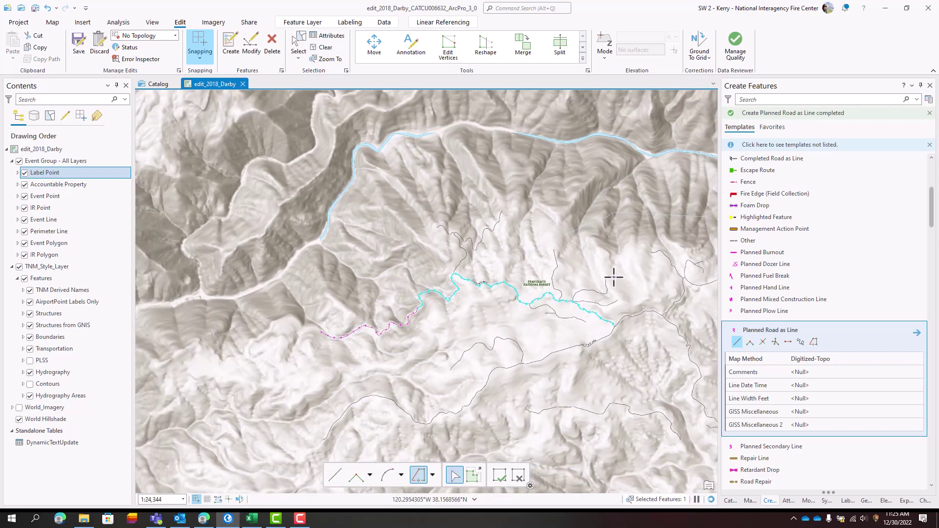
click(324, 47)
click(73, 49)
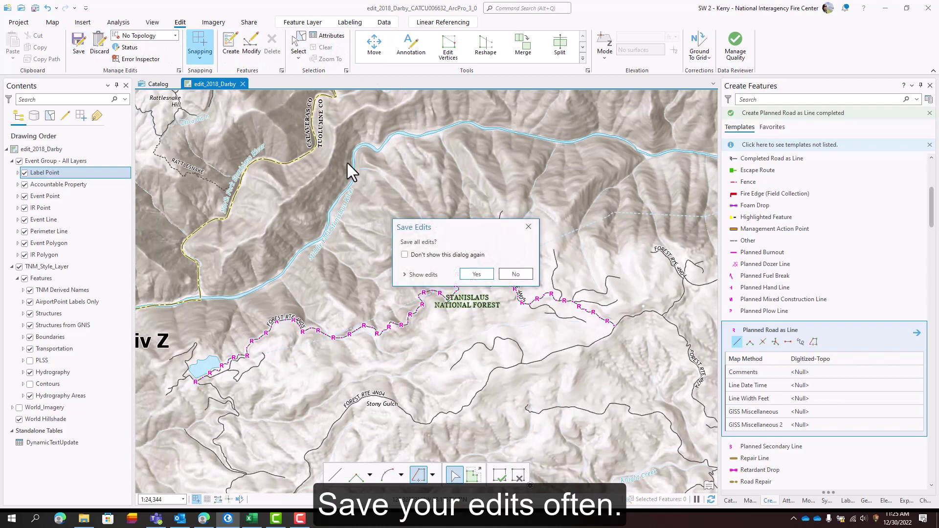
click(481, 277)
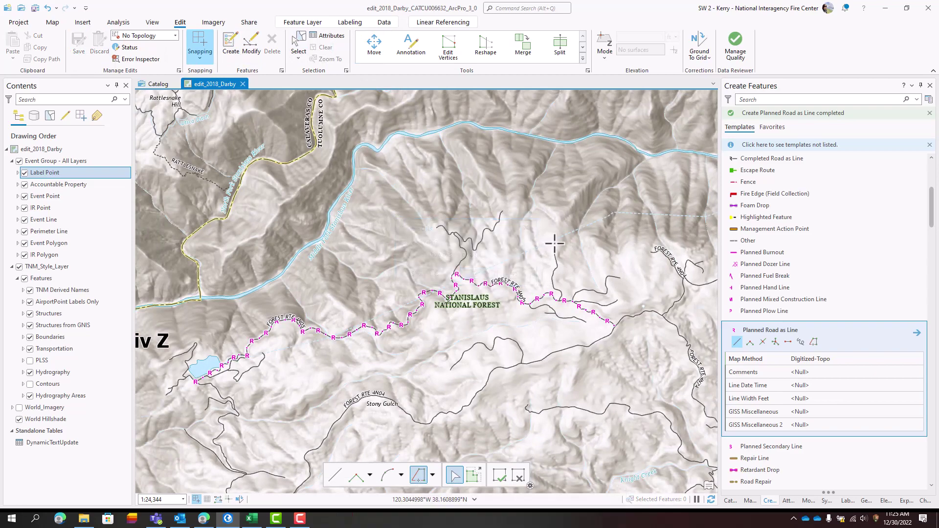
scroll(554, 243, down, 1)
scroll(554, 243, down, 2)
drag(450, 269, 447, 338)
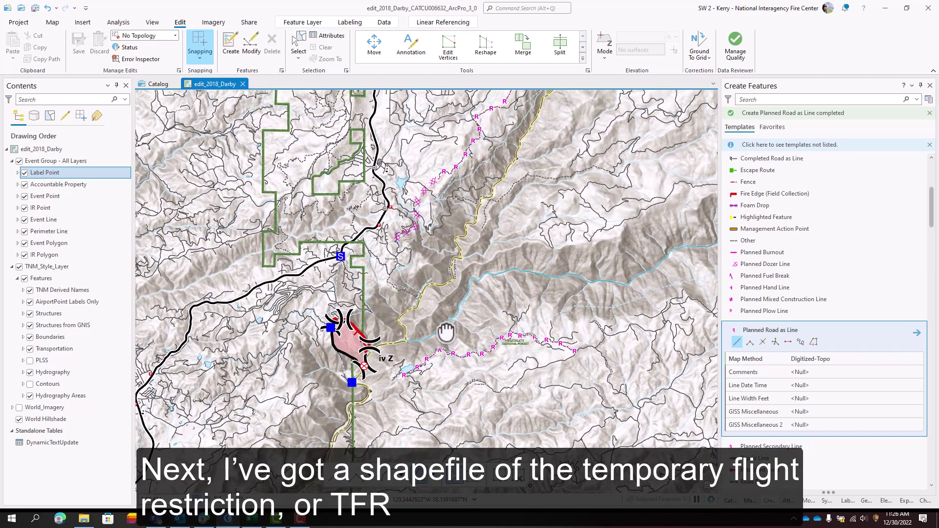
Add 5_0227.shp from incident_data > tfr to the map and hide TNM_Style_Layer
click(732, 500)
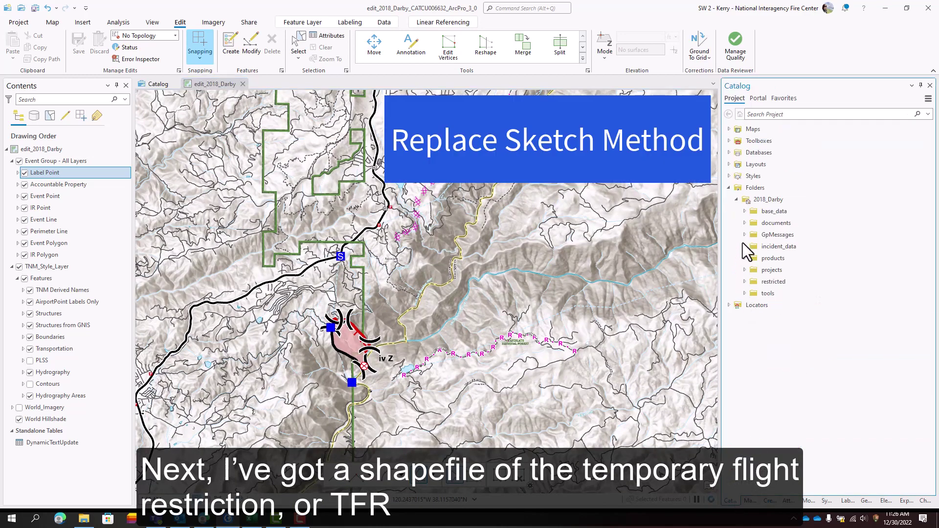
click(745, 247)
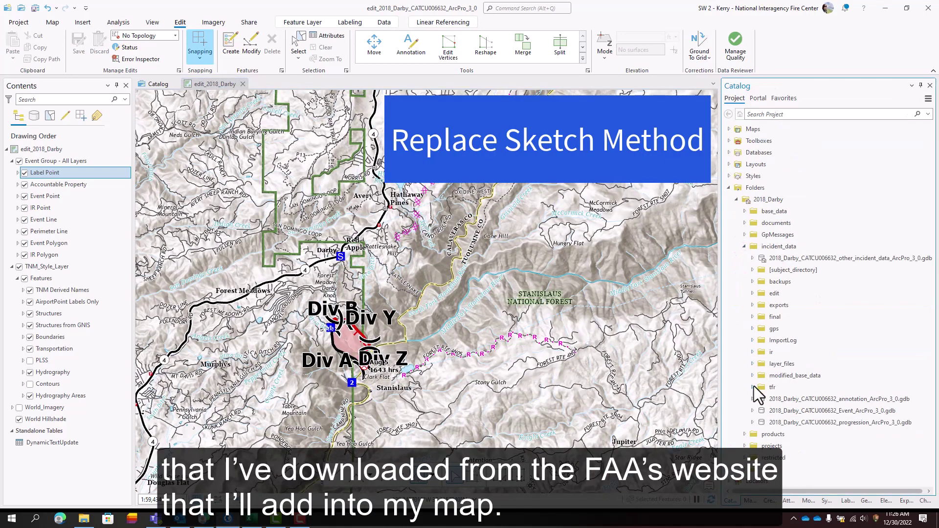
click(753, 387)
click(786, 399)
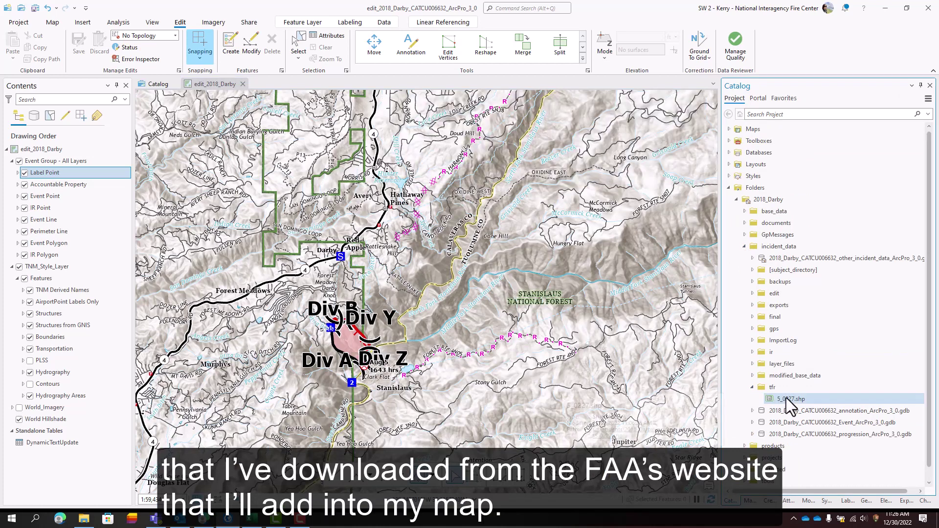
drag(785, 397, 34, 266)
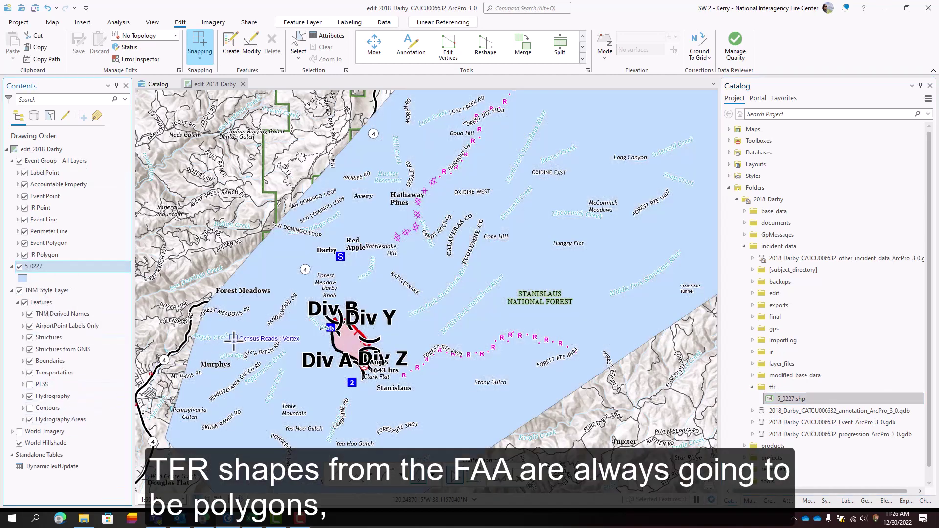
scroll(234, 339, down, 2)
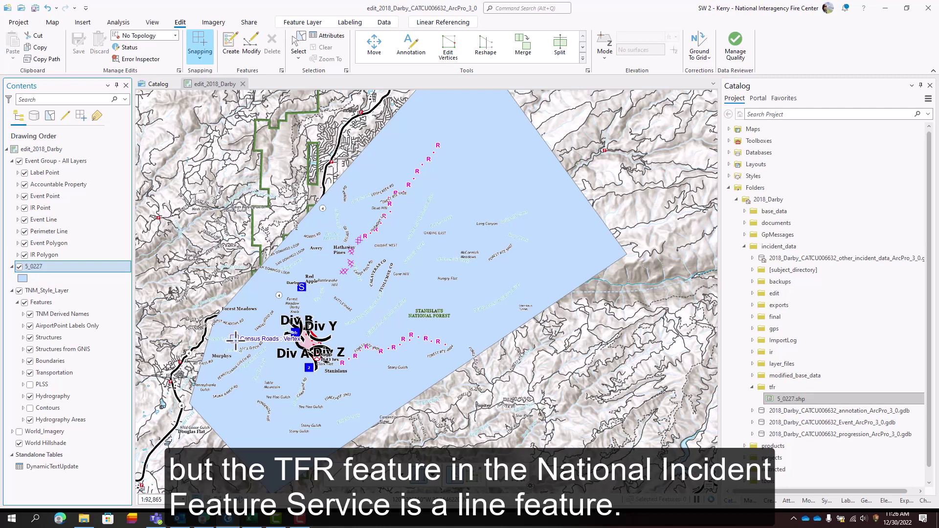
click(19, 290)
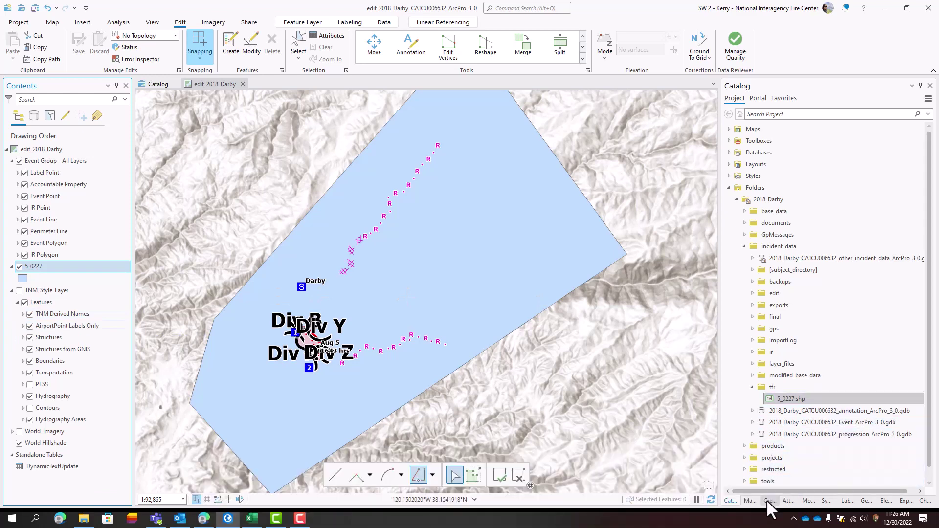
Pick the Temporary Flight Restriction template and change its Map Method to Digitized-Other
click(768, 501)
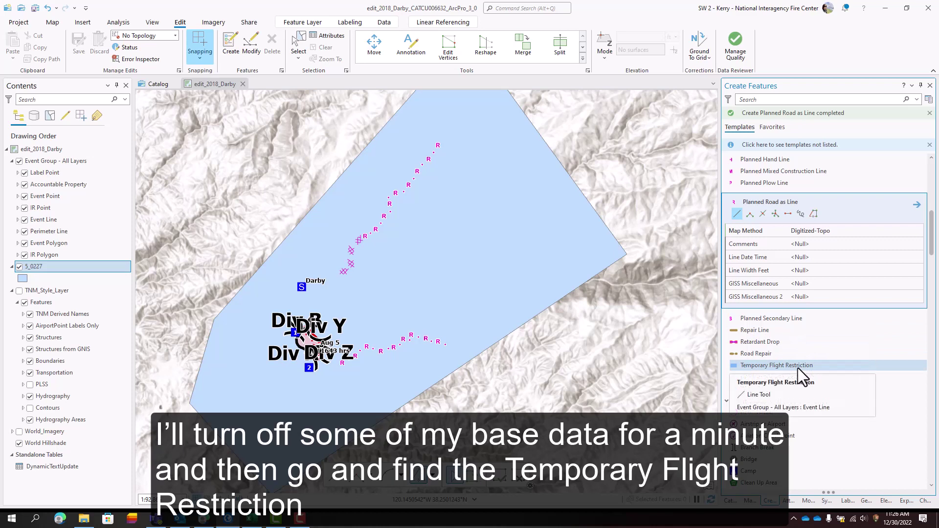
click(797, 368)
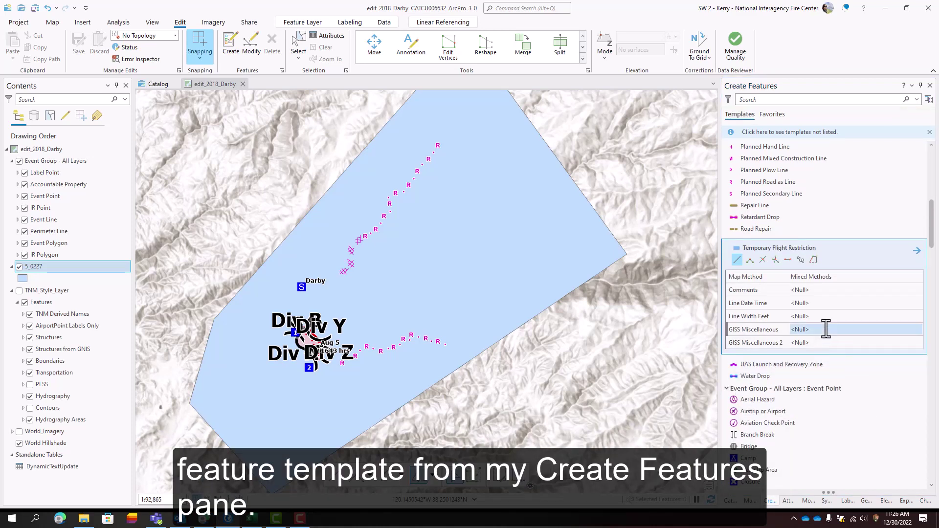
click(830, 278)
scroll(868, 383, up, 3)
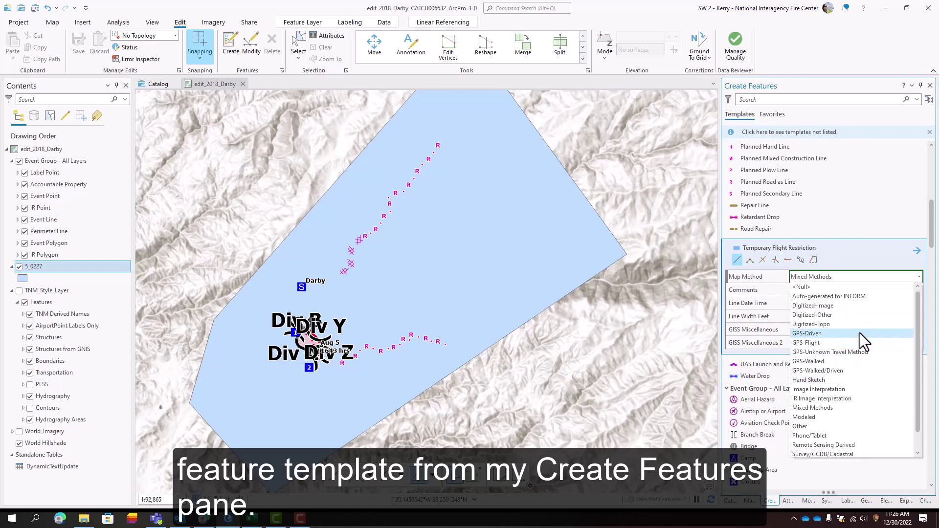
click(858, 317)
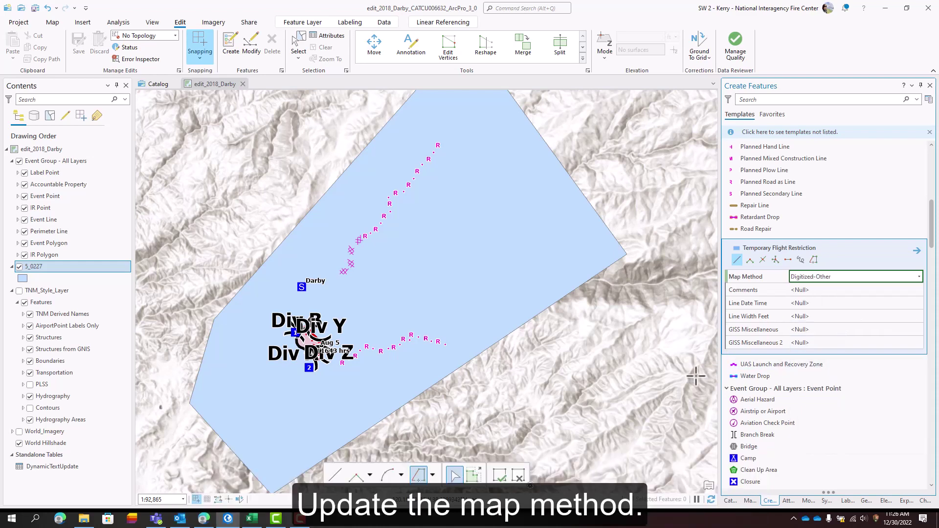
Replace the sketch with the TFR polygon outline, finish it with F2, and show its attributes
right_click(550, 264)
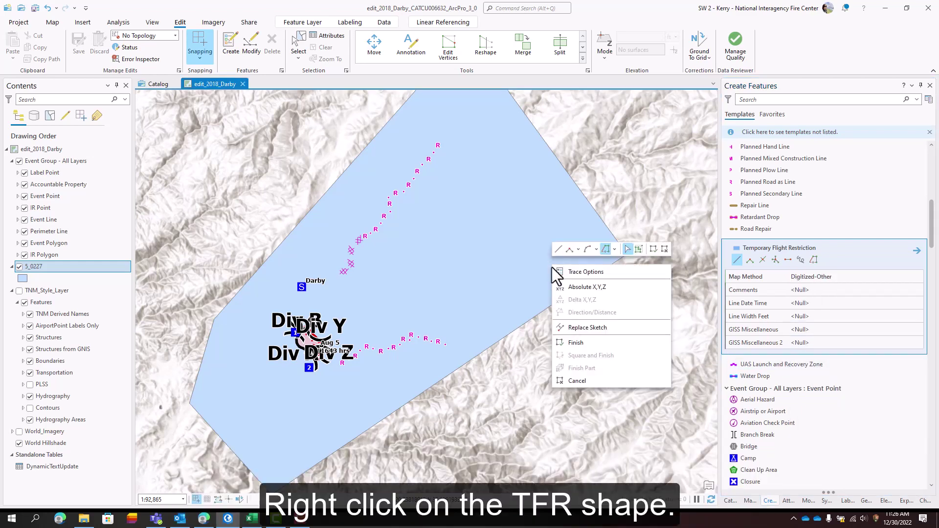
click(568, 326)
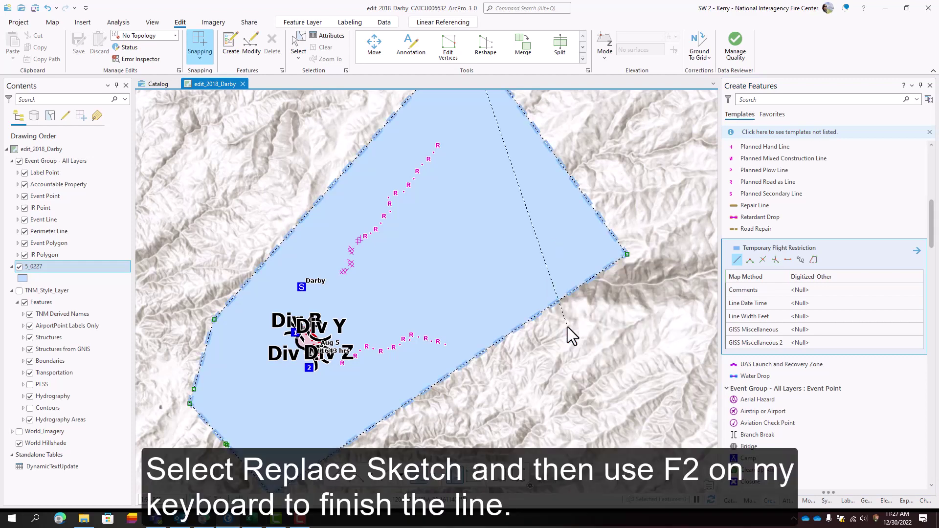
key(F2)
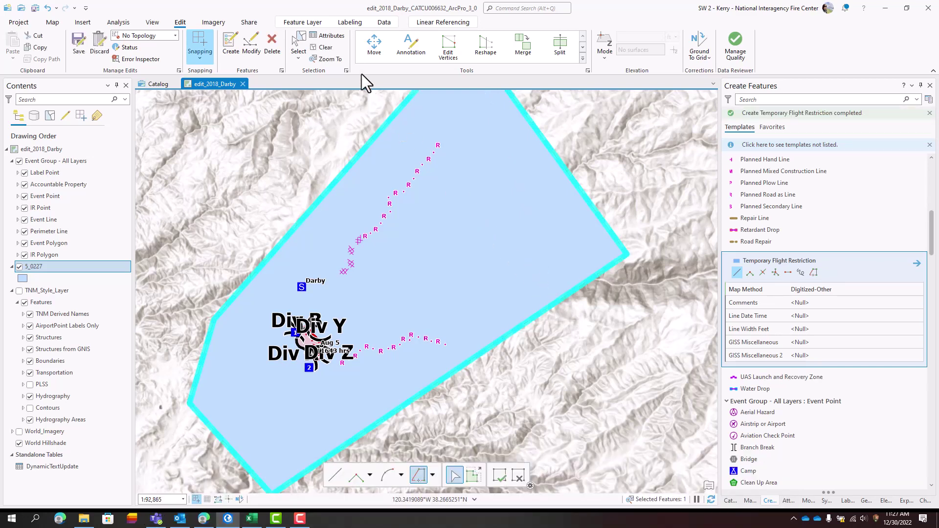
click(327, 36)
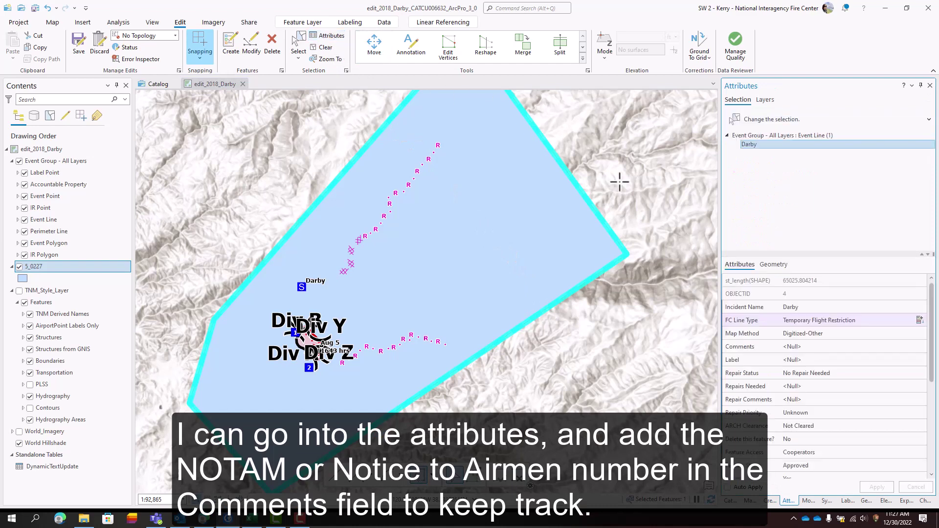
Enter 'NOTAM 5/0227' in the TFR line's Comments attribute and apply it
click(802, 346)
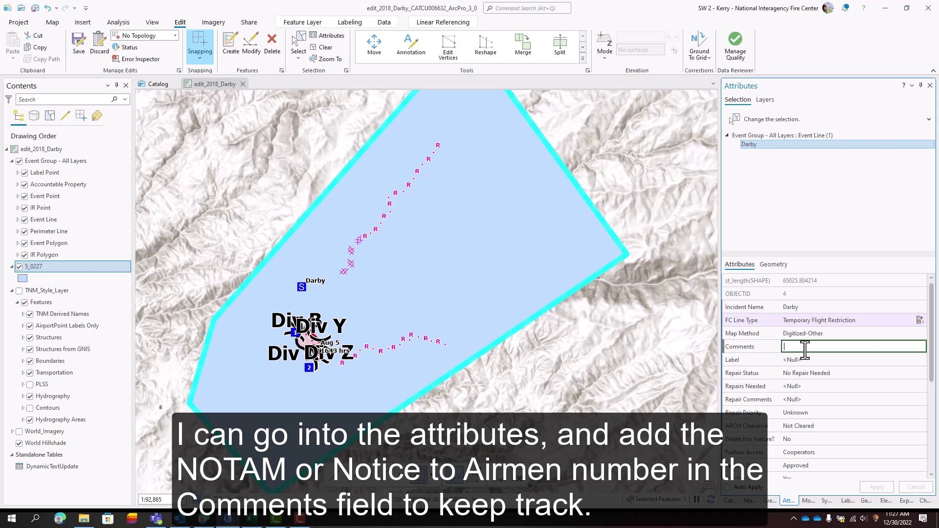
text(NOTAM 5/0227)
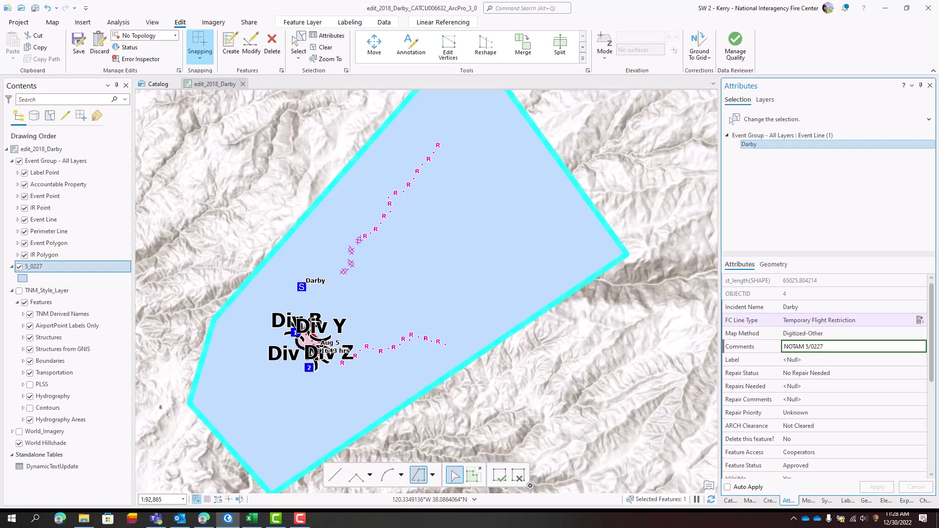
key(Tab)
click(873, 488)
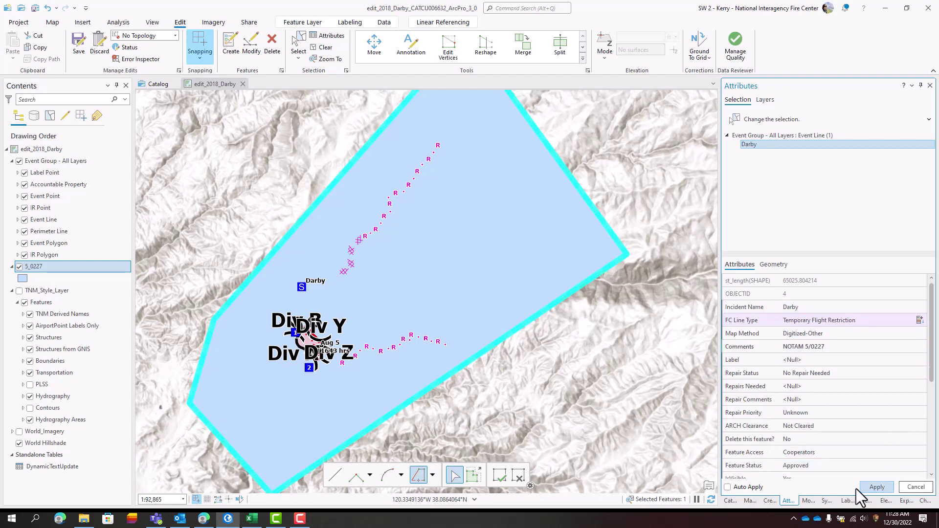
Save all edits and clear the selection
click(77, 54)
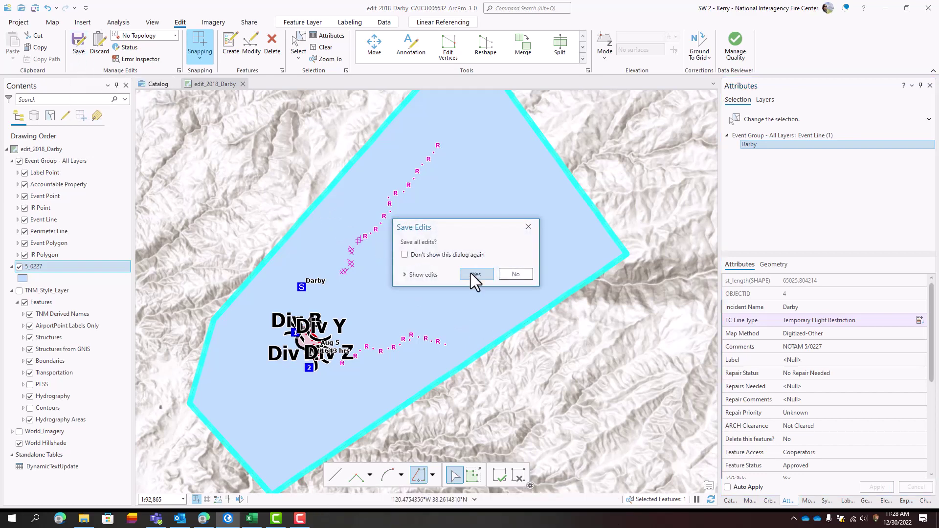
click(471, 274)
click(326, 47)
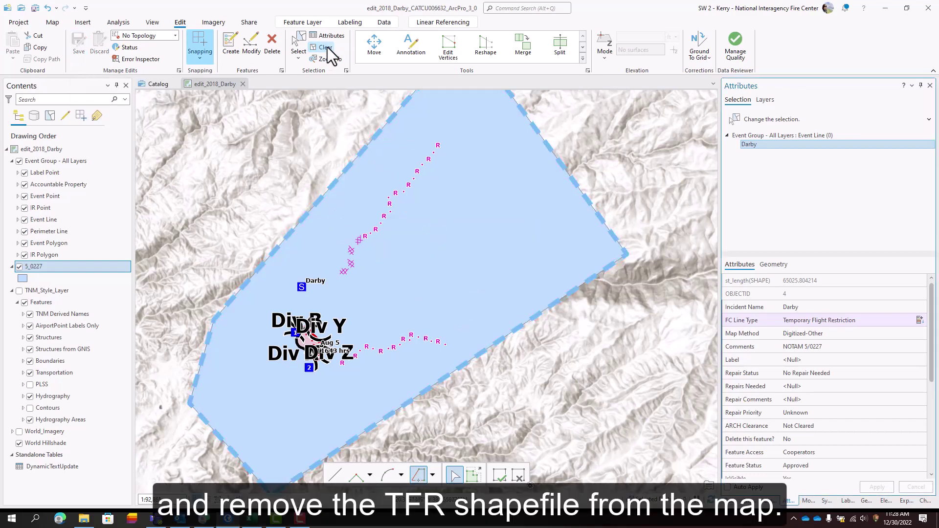
Remove the 5_0227 layer, turn TNM_Style_Layer back on, and zoom to the fire perimeter
right_click(78, 265)
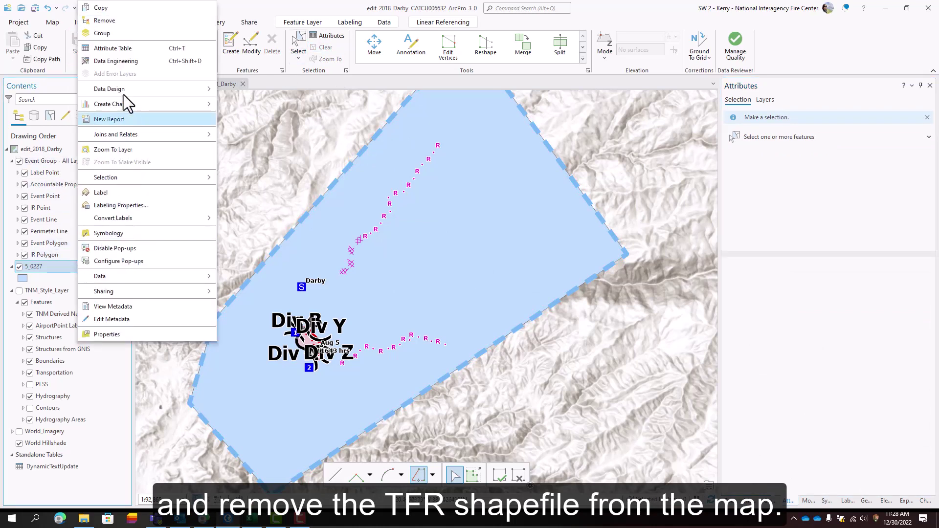
click(110, 19)
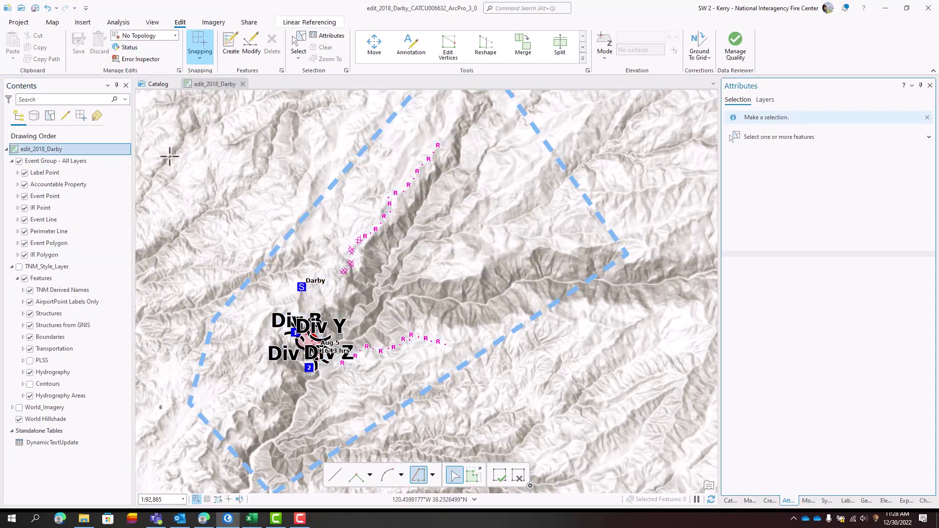
click(19, 266)
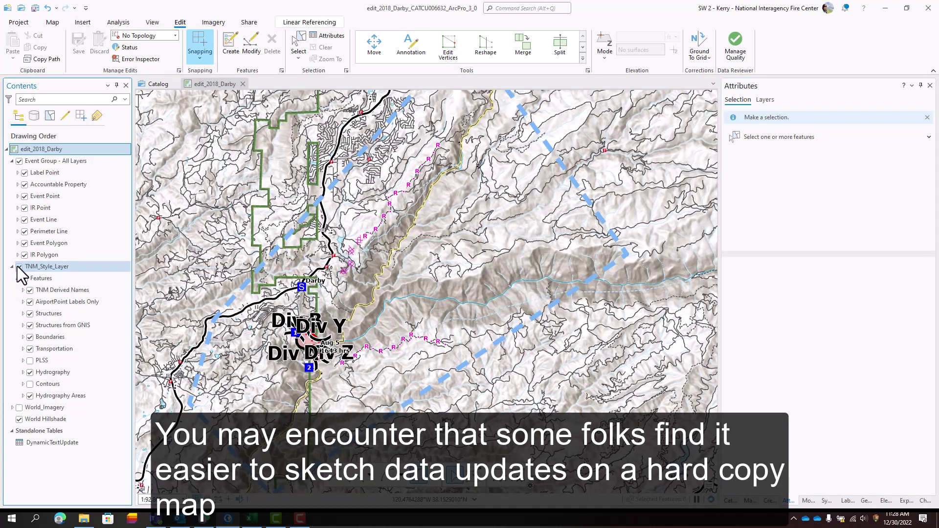
scroll(294, 364, up, 3)
scroll(294, 363, up, 2)
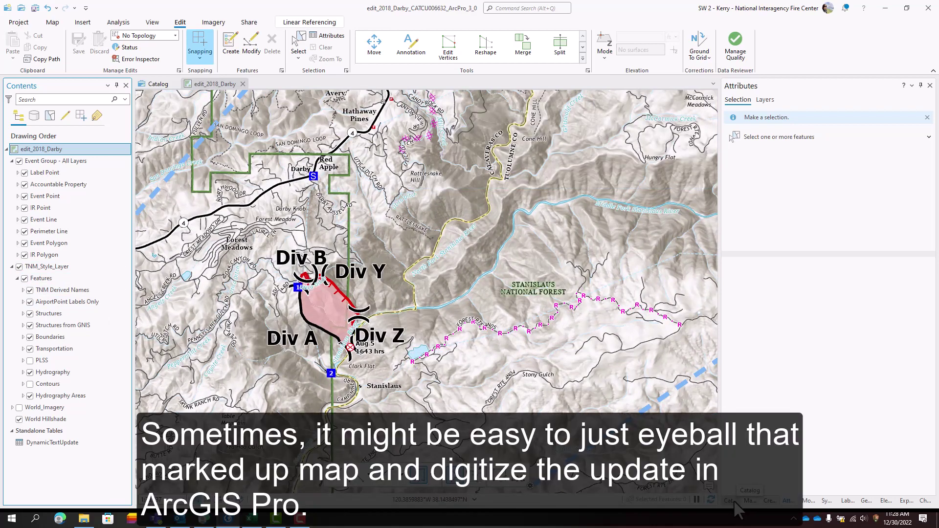
scroll(444, 231, up, 1)
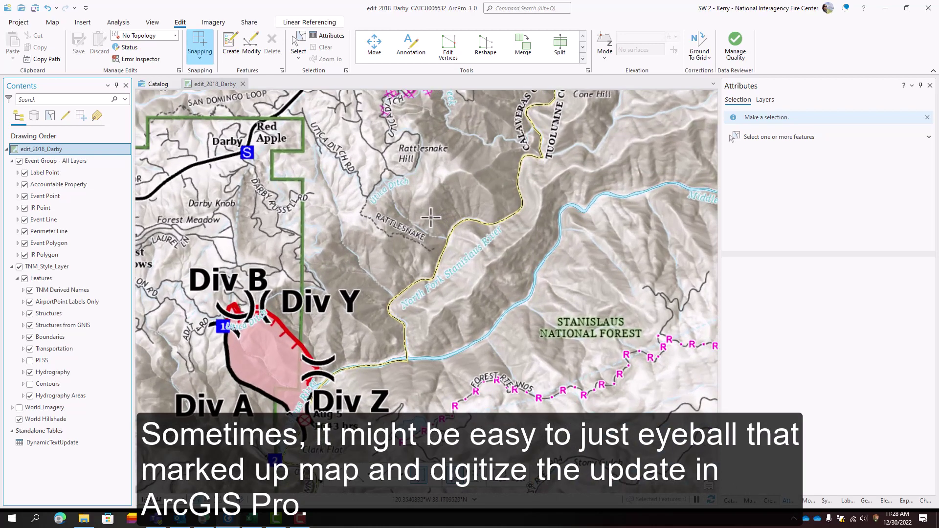
drag(443, 237, 471, 279)
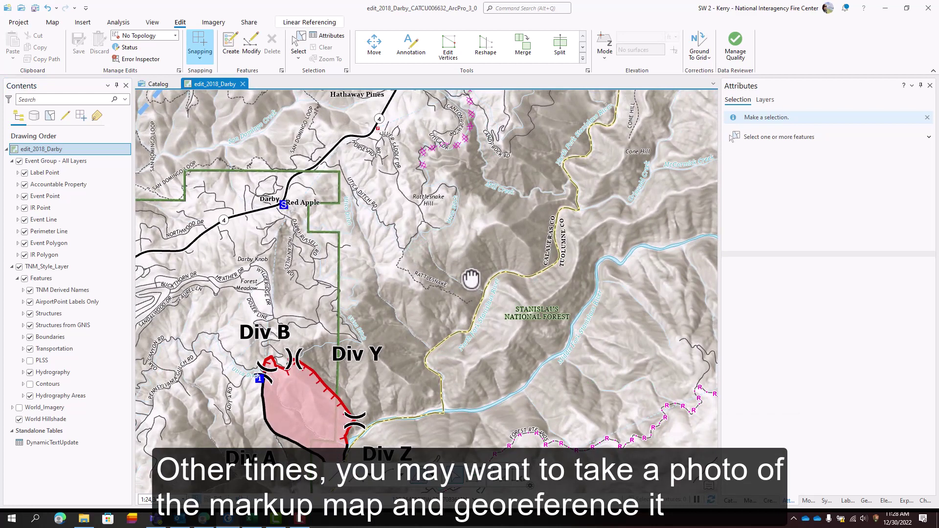
Add 20180806_1115_Darby_CATCU006632_dzr.jpg from incident_data > gps > 20180806 to the map
click(729, 500)
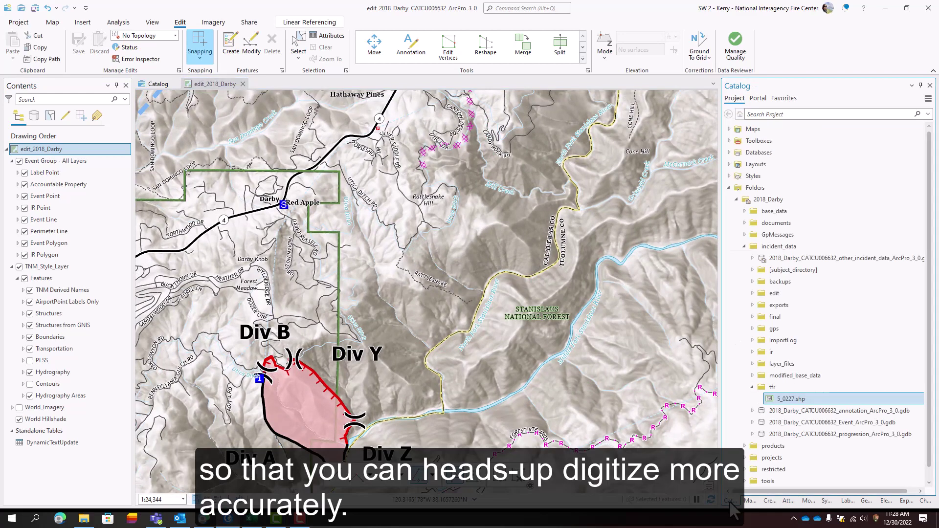
click(753, 329)
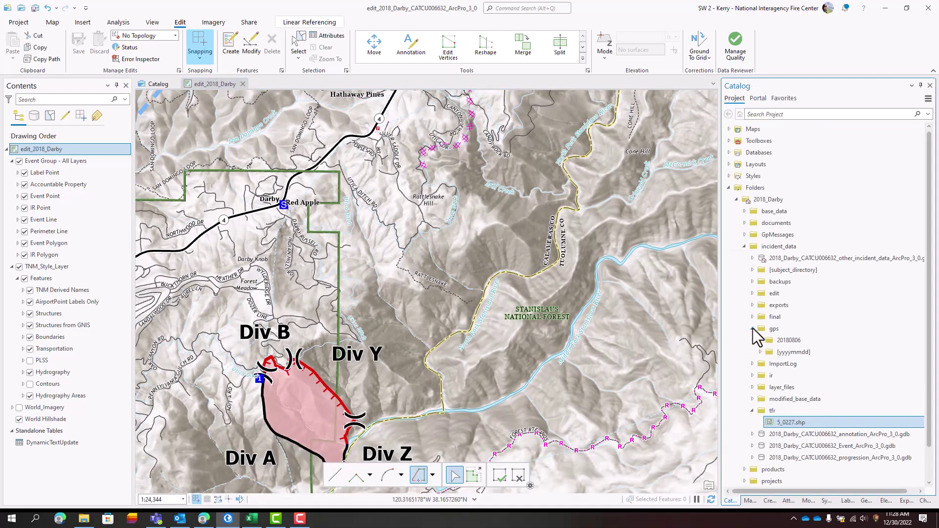
click(761, 339)
drag(814, 351, 661, 353)
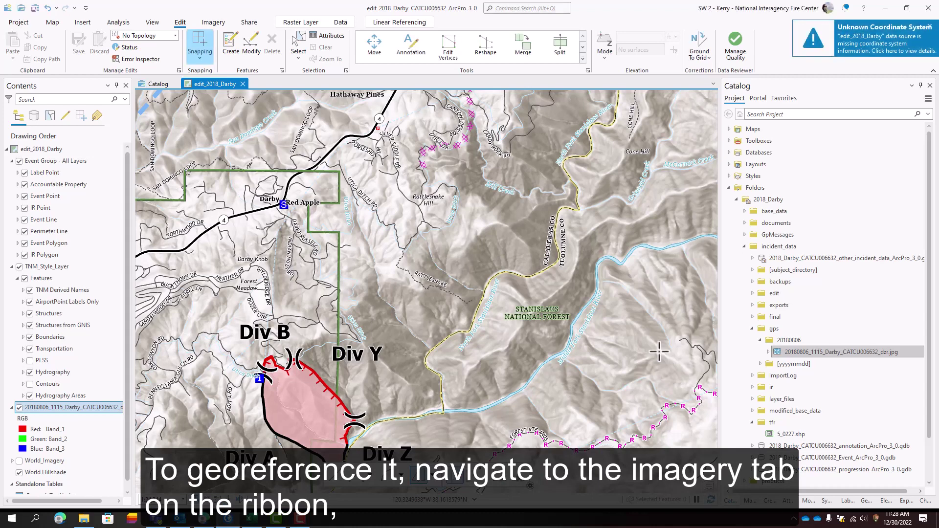
Start georeferencing the scanned markup map, fit it to the display, and toggle it off and on to compare
click(211, 22)
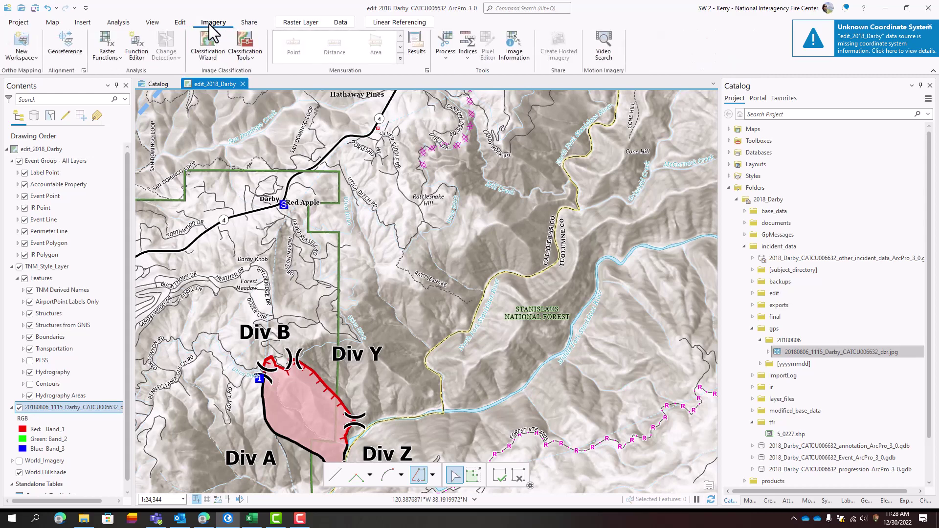
click(62, 44)
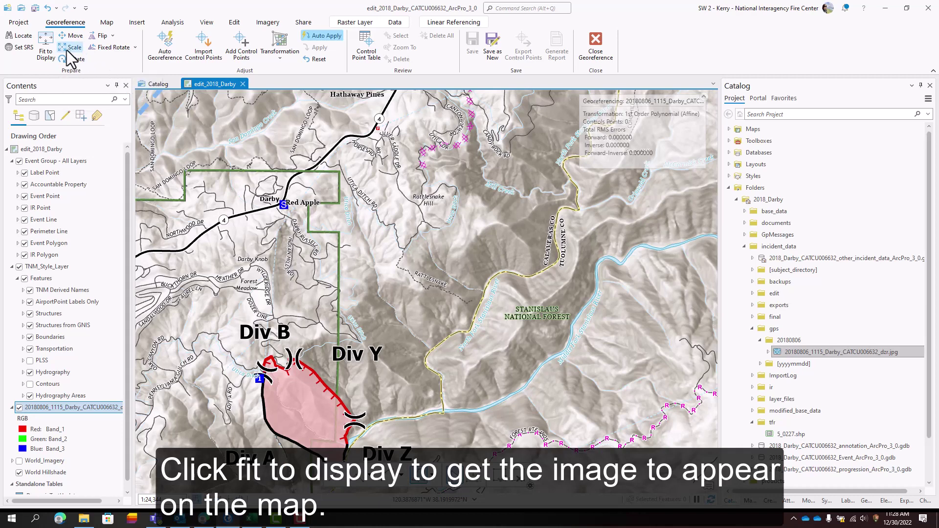
click(46, 47)
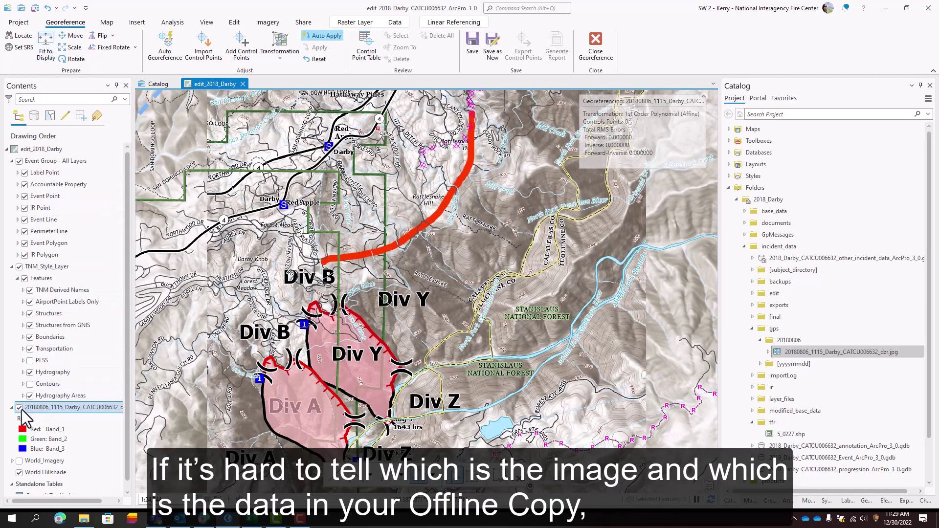
click(18, 408)
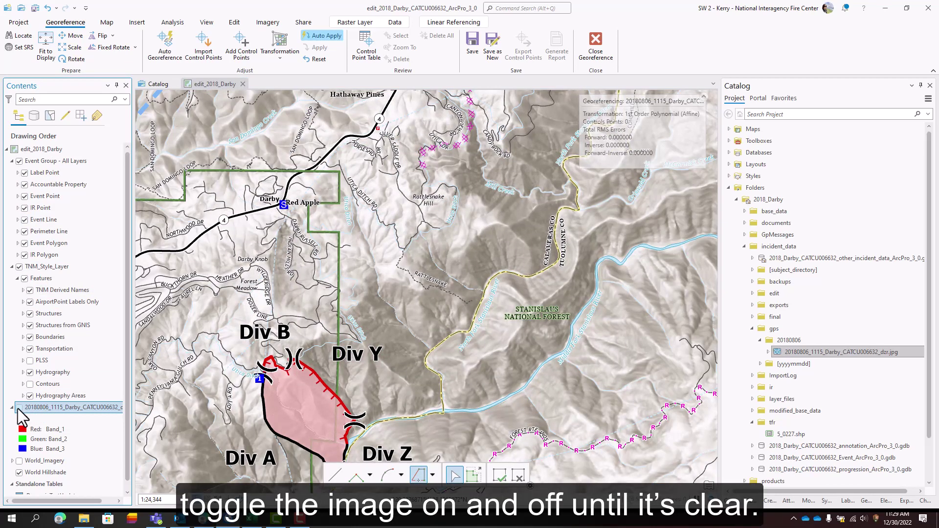
click(19, 408)
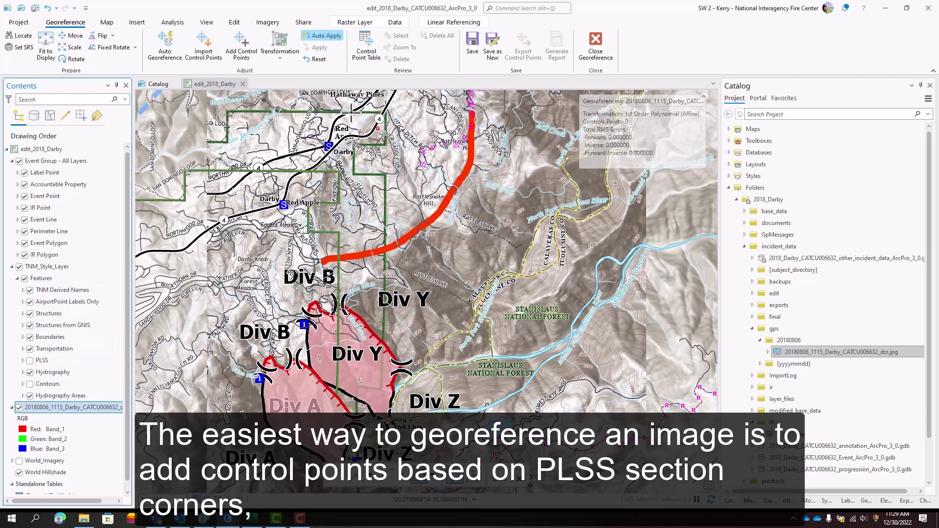
Add control points linking two image boundary corners to the Forest Service boundary
scroll(351, 115, up, 3)
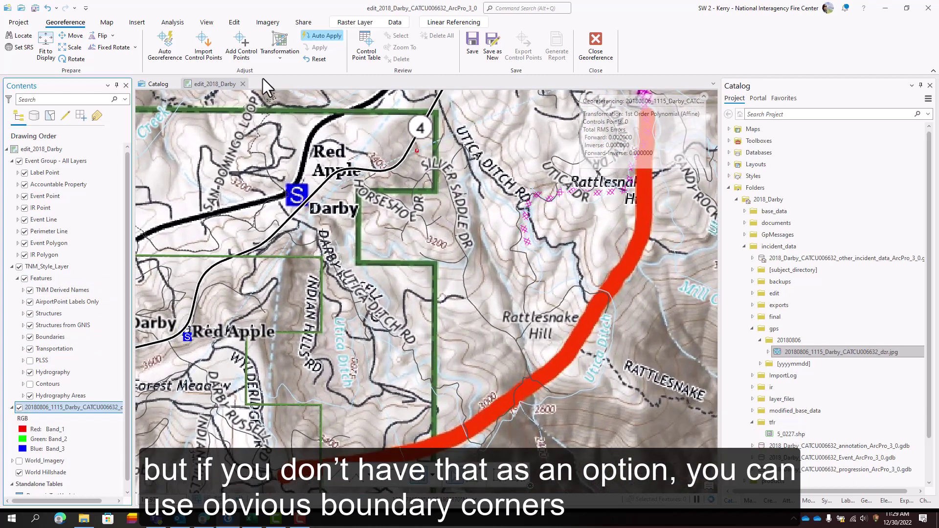
click(242, 48)
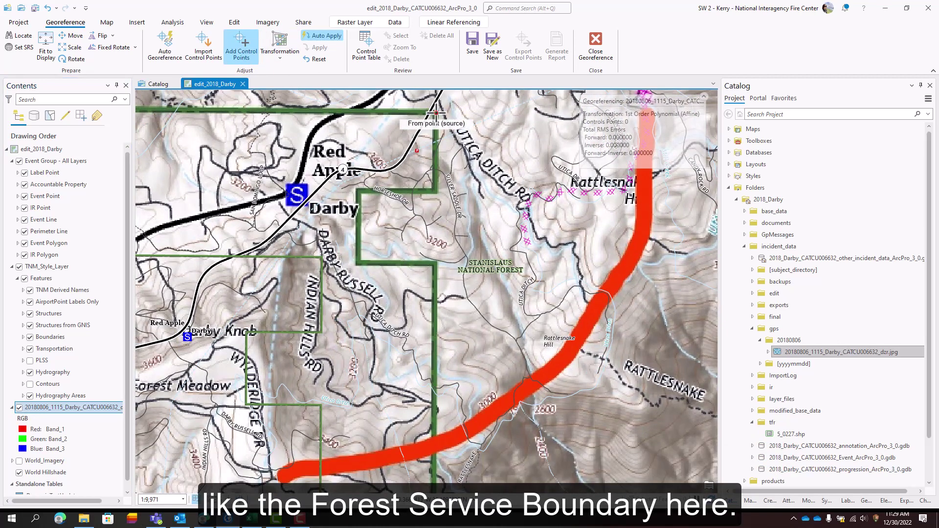
click(435, 114)
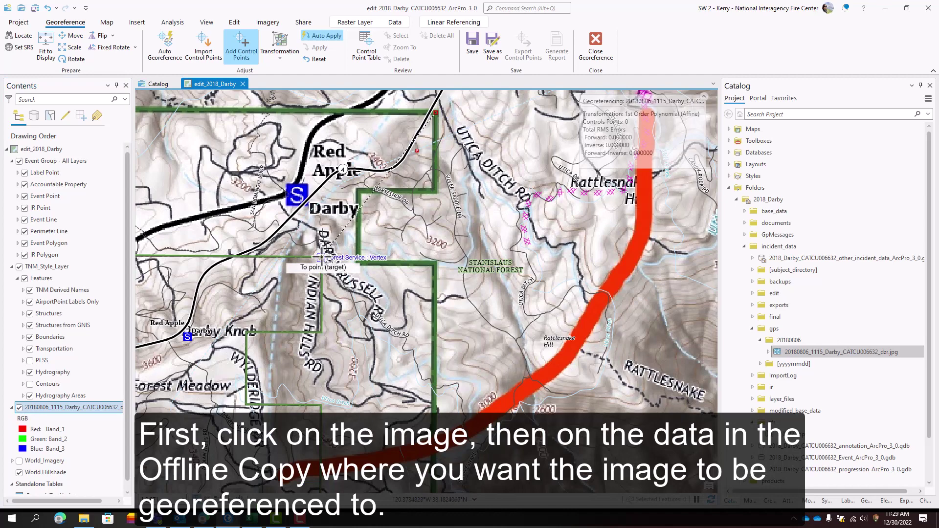
click(320, 257)
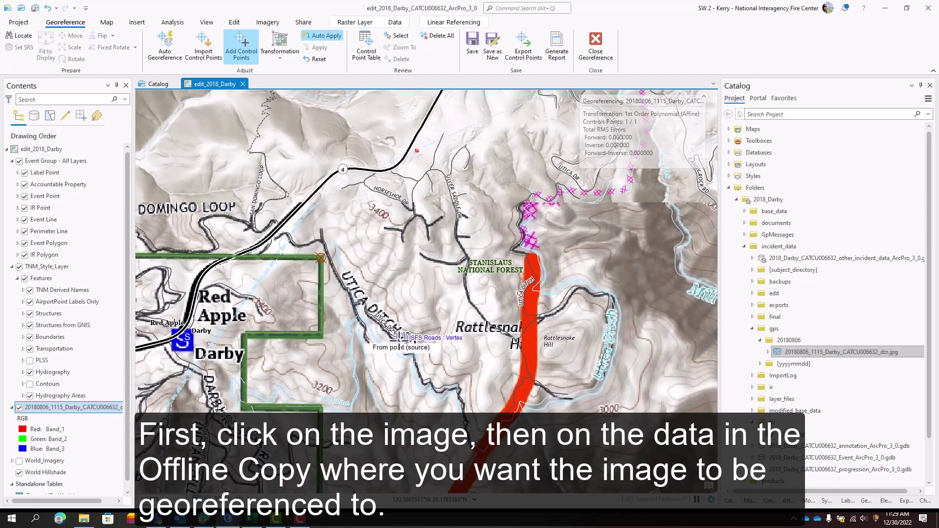
key(Down)
key(Down)
key(Down)
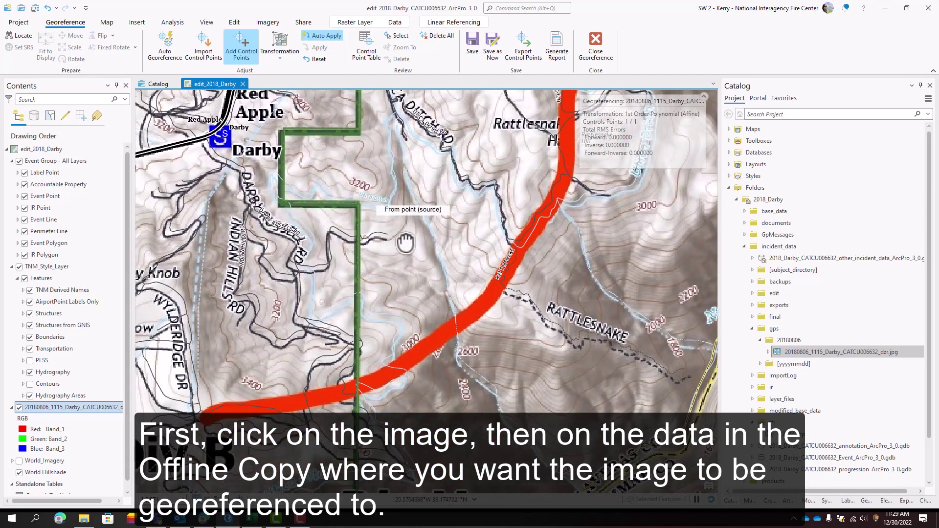
scroll(380, 211, up, 4)
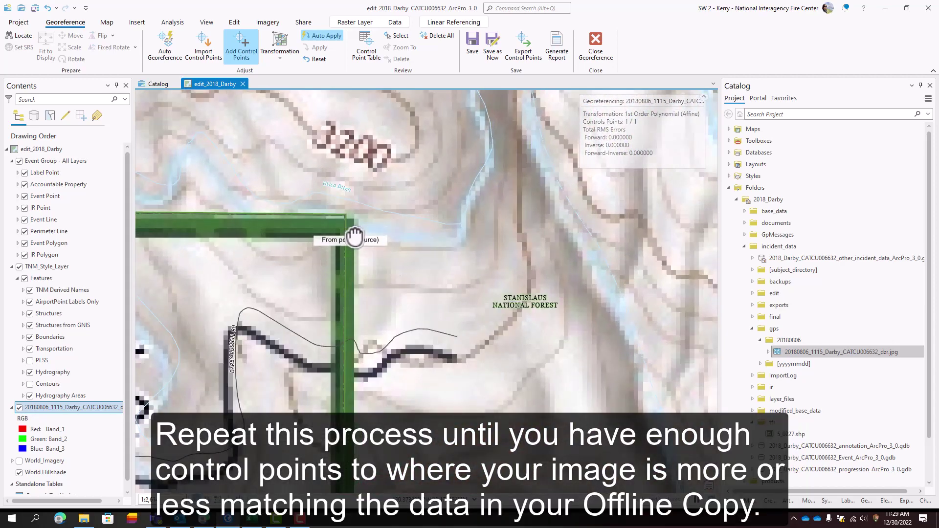
click(351, 234)
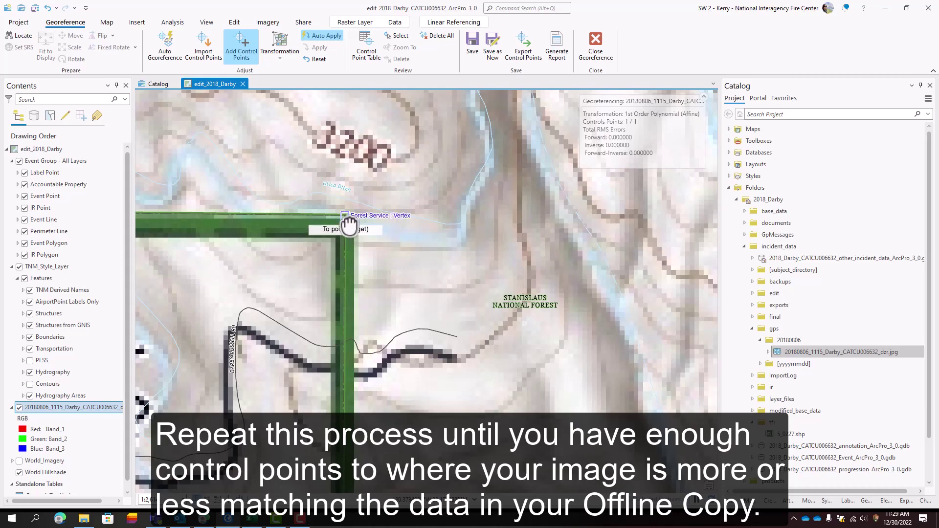
click(350, 228)
Link a road point on the scanned image to the road vertex and check the alignment
scroll(433, 279, down, 5)
scroll(484, 345, down, 3)
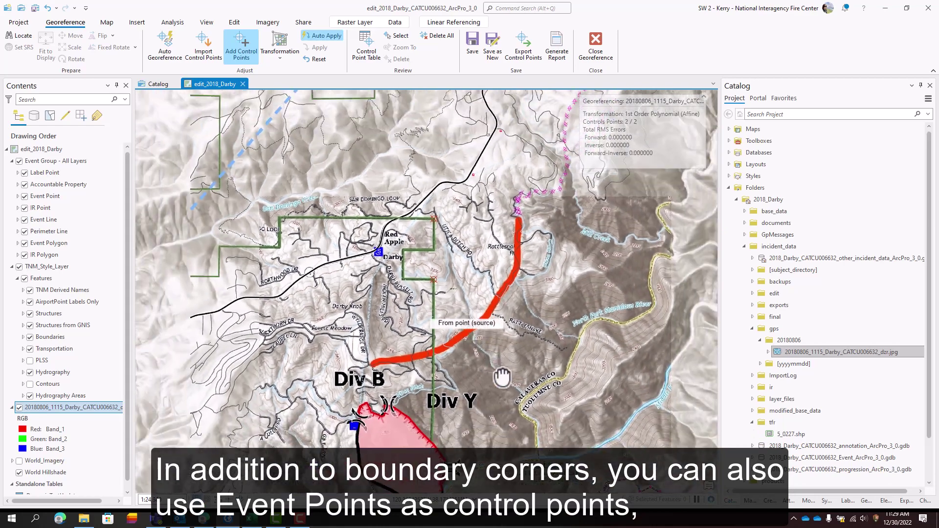
drag(484, 345, 447, 233)
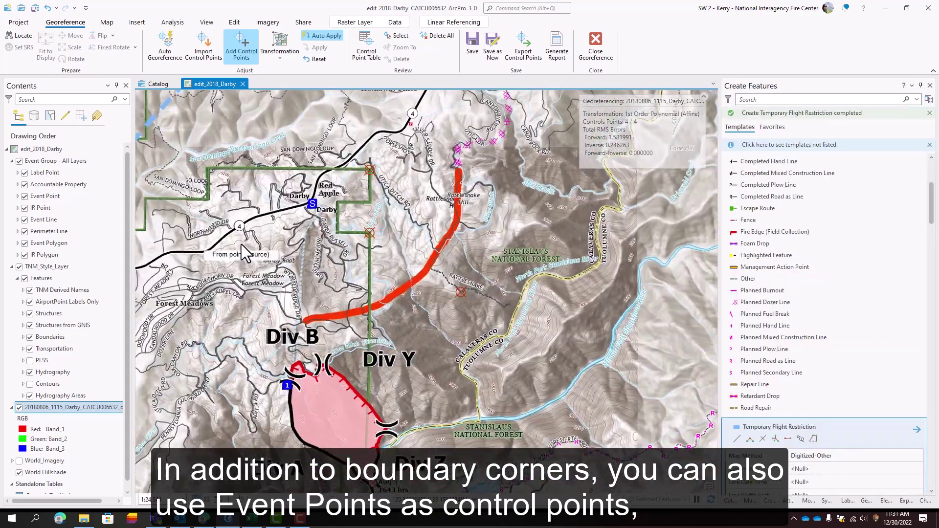
scroll(242, 244, up, 6)
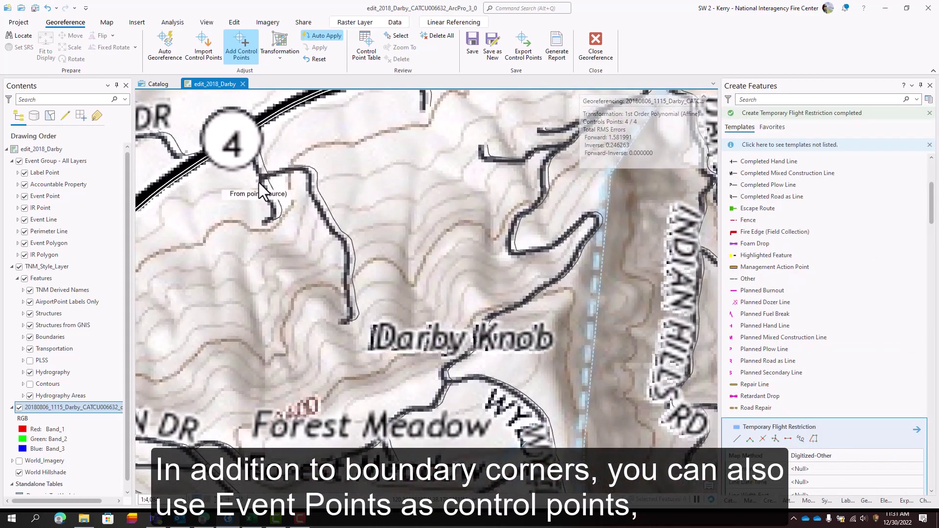
click(260, 178)
click(268, 178)
scroll(293, 304, down, 5)
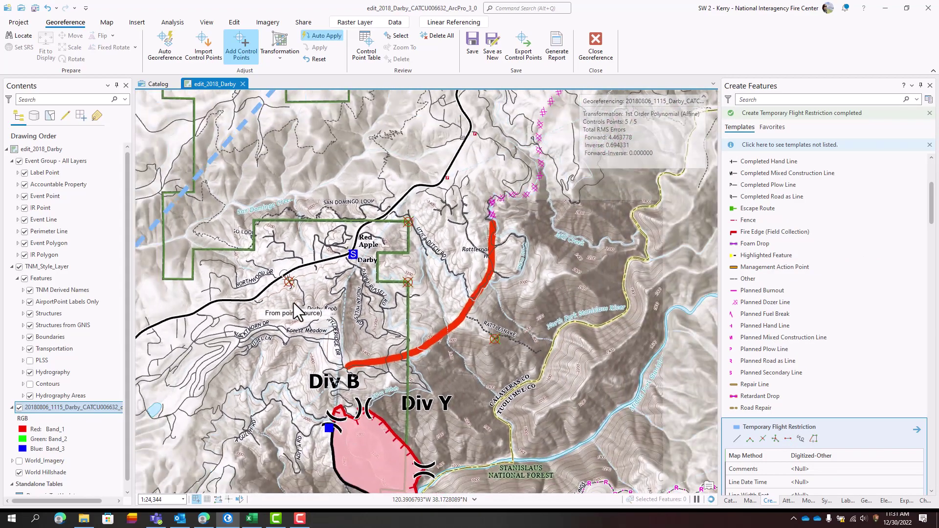
drag(294, 304, 310, 210)
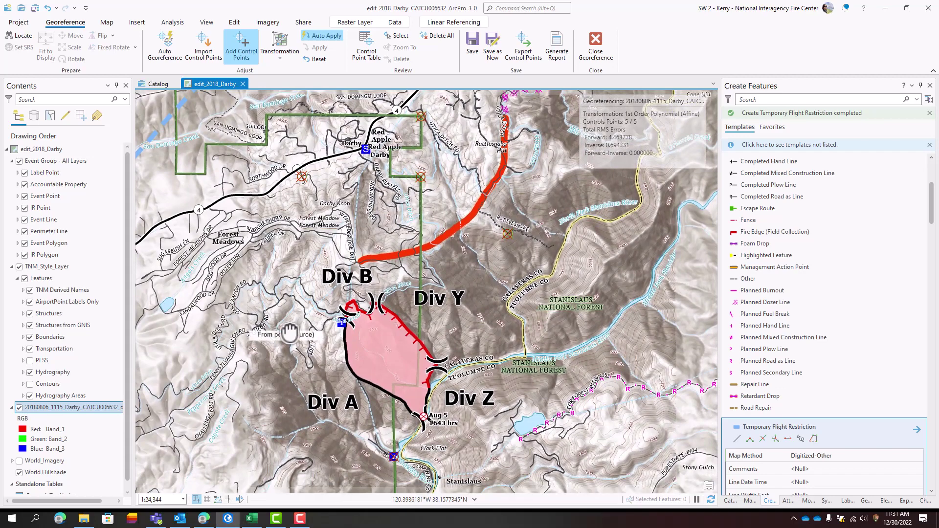
Save the georeferencing and close the georeference session
click(472, 43)
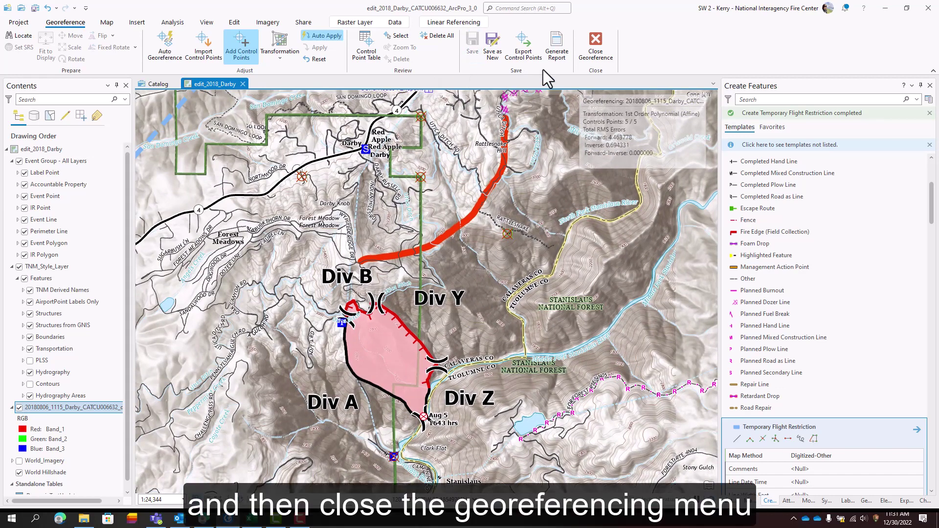
click(595, 48)
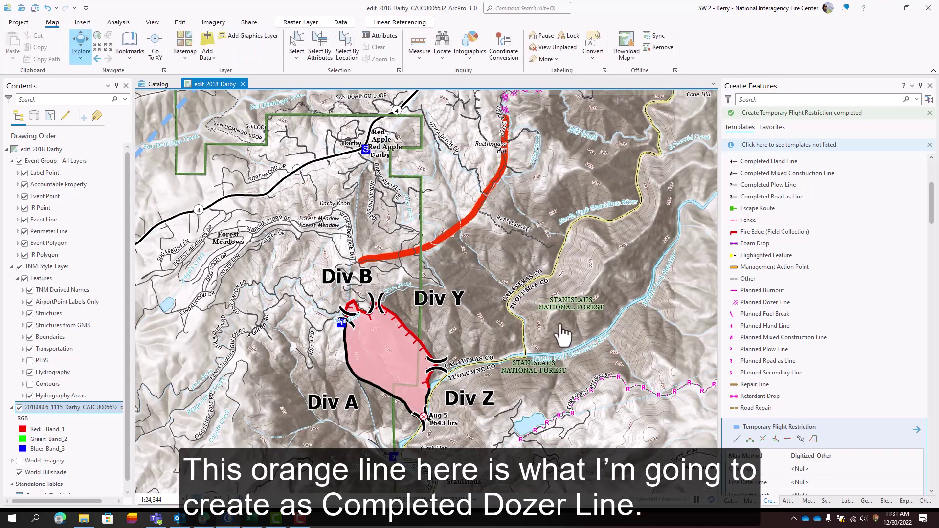
scroll(515, 147, up, 2)
Trace the orange sketched line with eight vertices, from its lower end up past the road point
drag(531, 191, 547, 229)
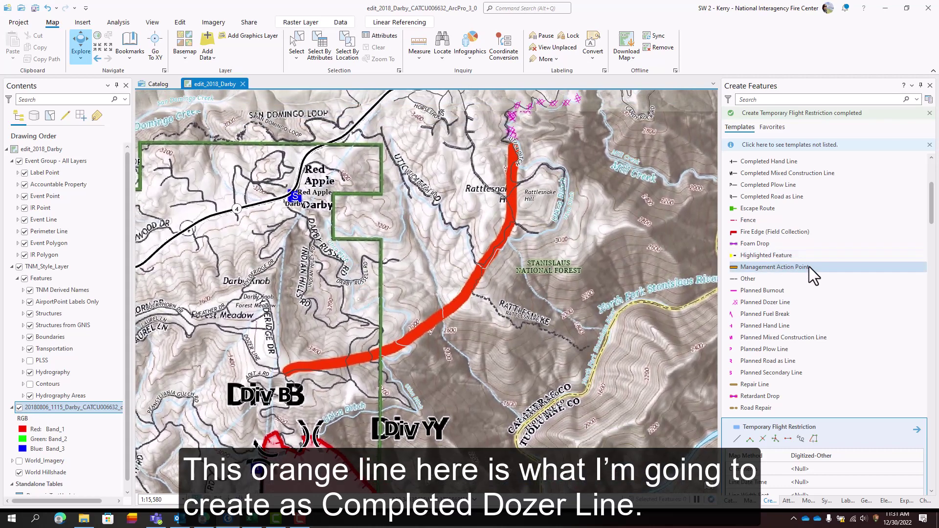
scroll(809, 266, up, 3)
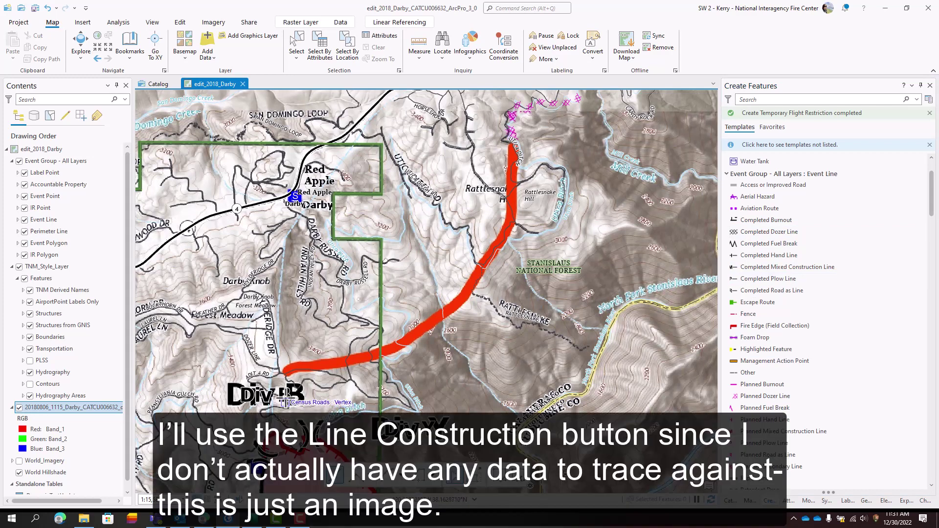
click(285, 373)
click(306, 368)
click(347, 359)
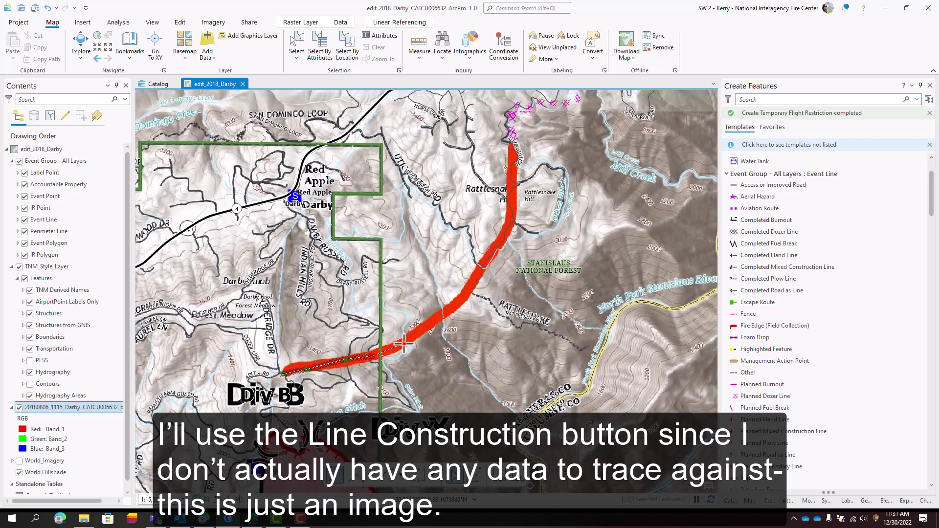
click(429, 324)
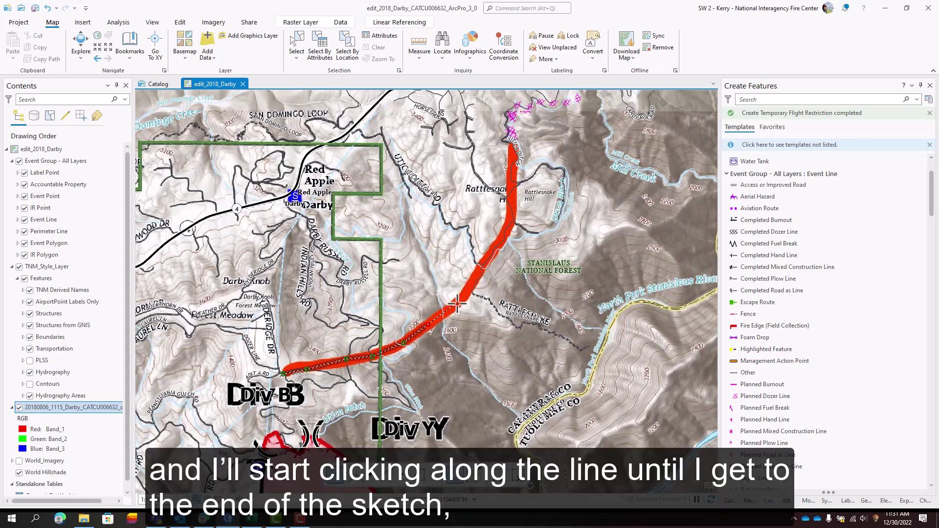
click(459, 303)
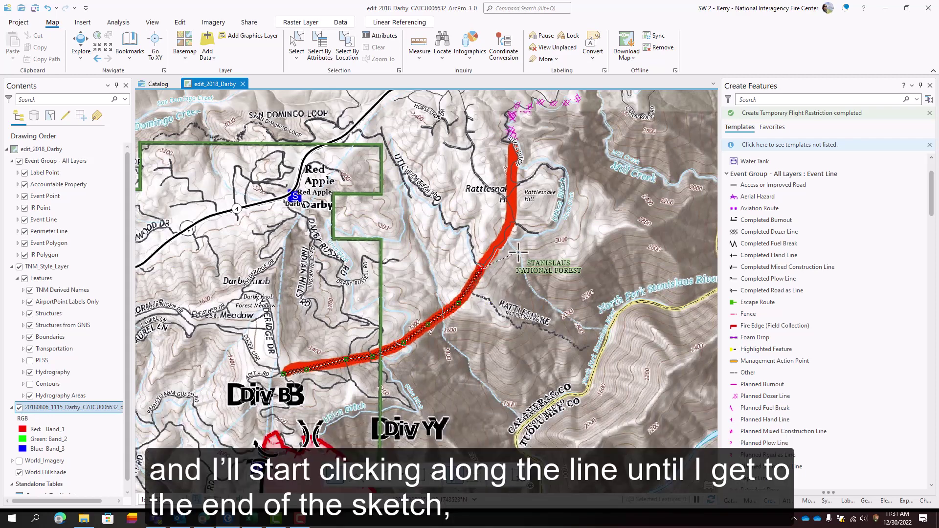
click(481, 269)
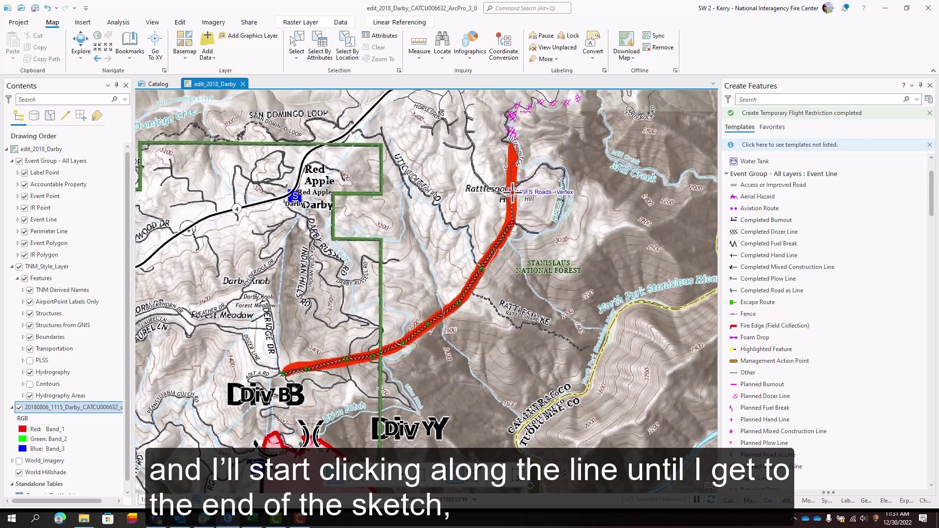
click(512, 192)
double_click(512, 148)
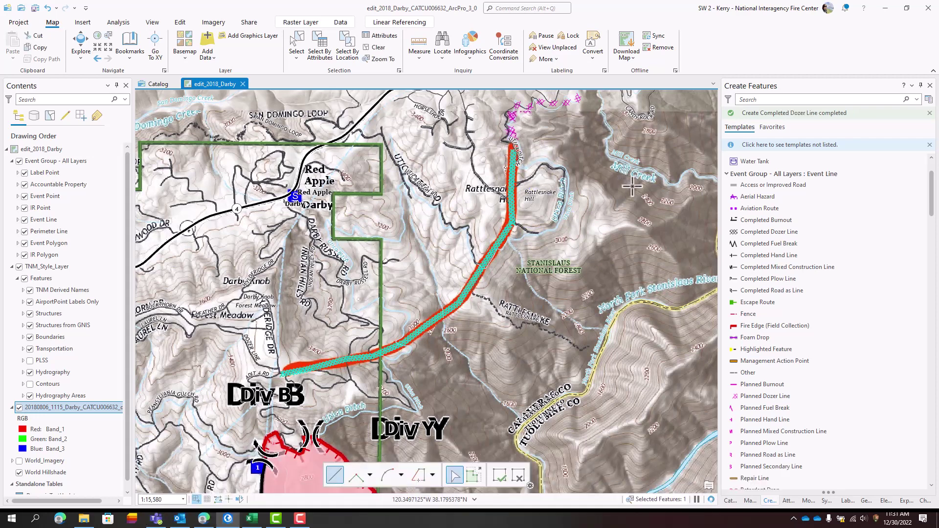
Set the new dozer line's Map Method to Hand Sketch
click(787, 500)
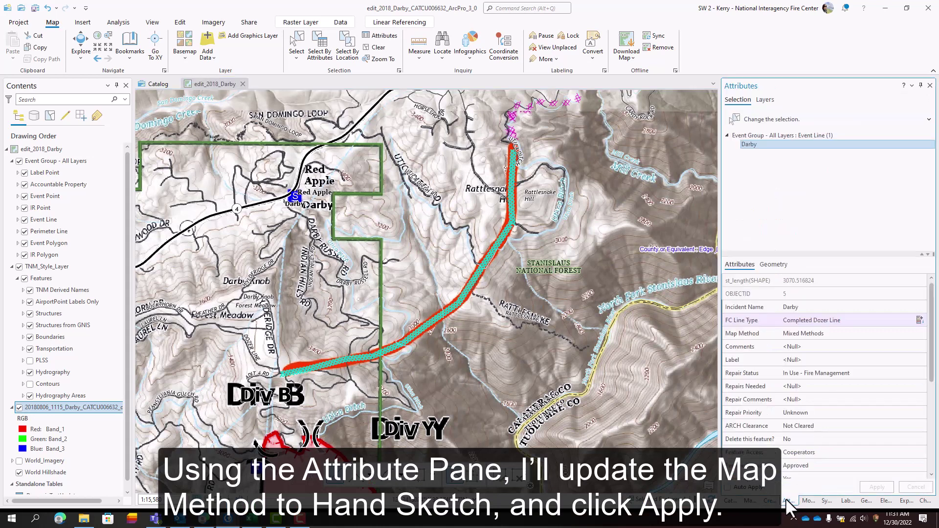
click(837, 334)
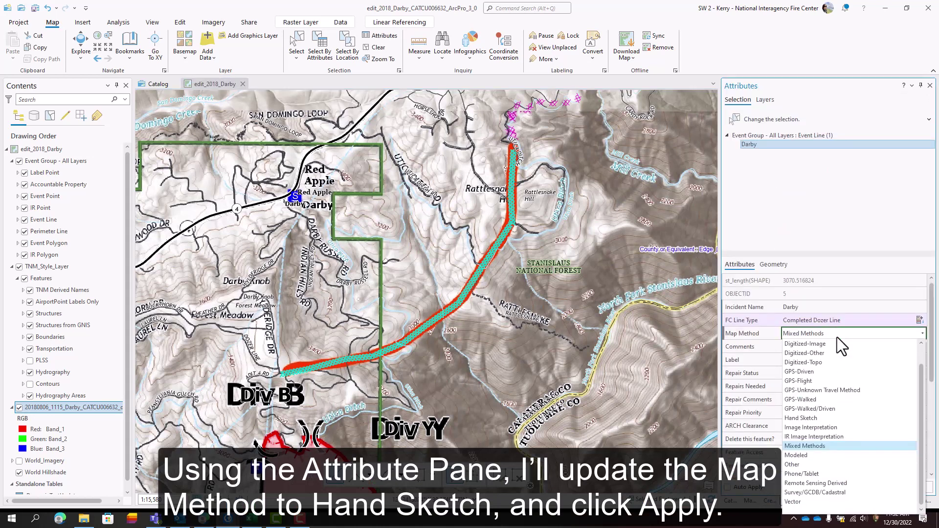
click(833, 418)
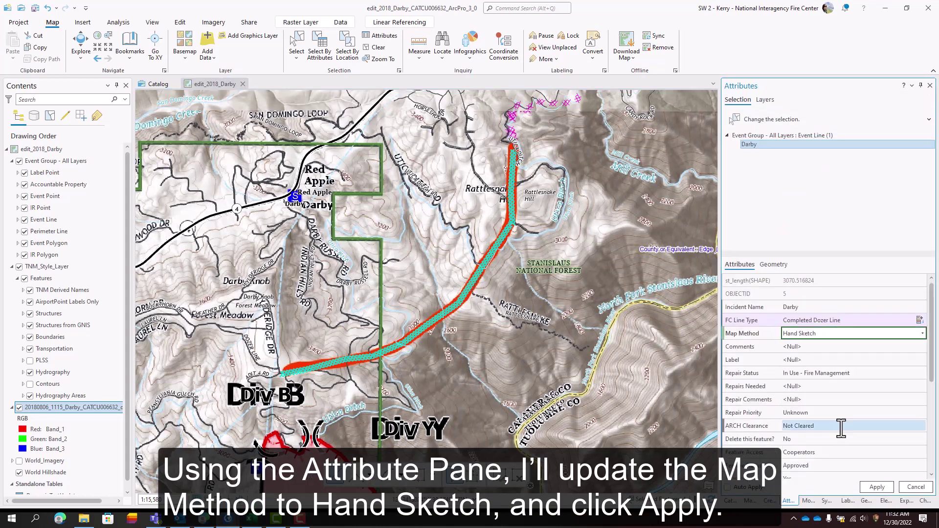
click(876, 488)
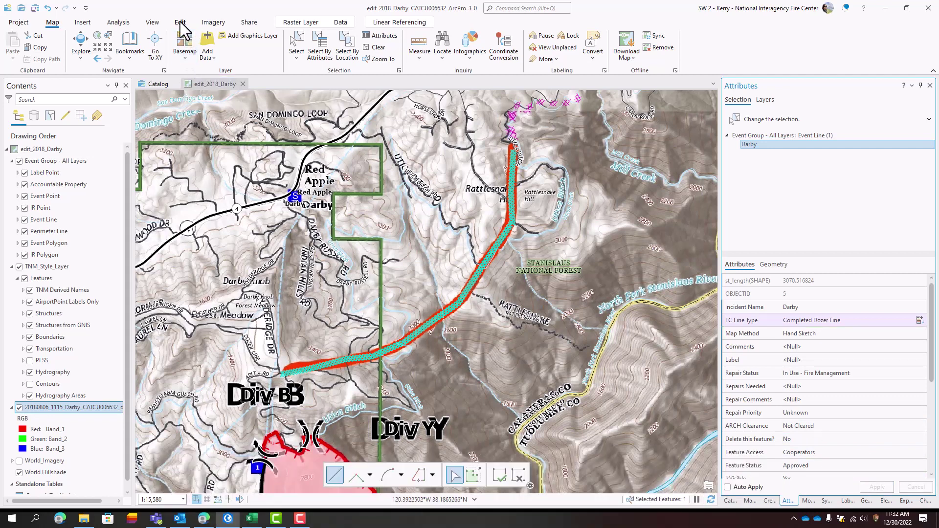
Save all pending edits and confirm the Save Edits dialog
click(180, 22)
click(78, 54)
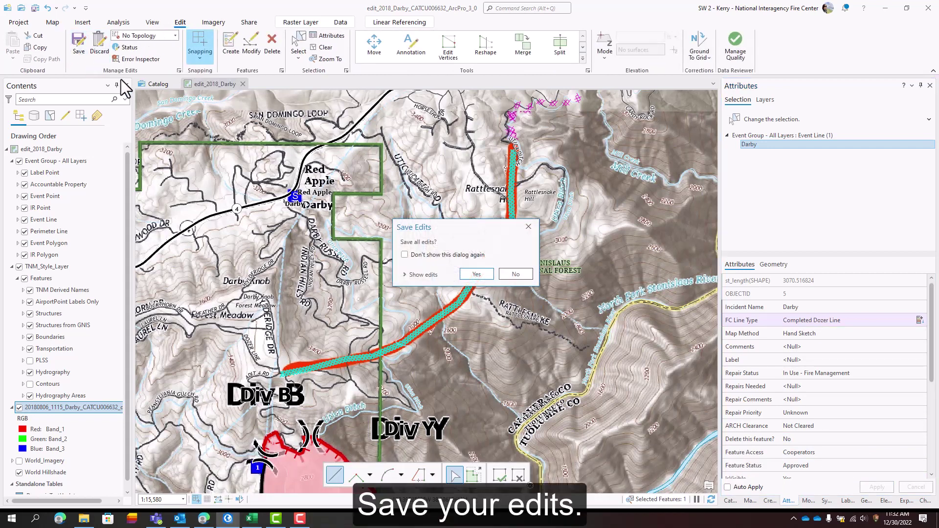
click(477, 274)
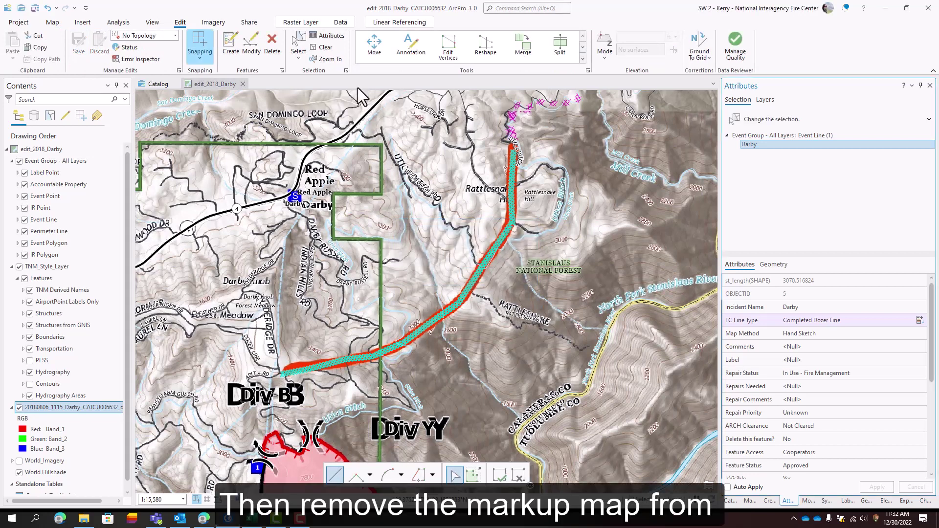
Clear the selection and remove the 20180806 markup imagery layer from the map
click(323, 48)
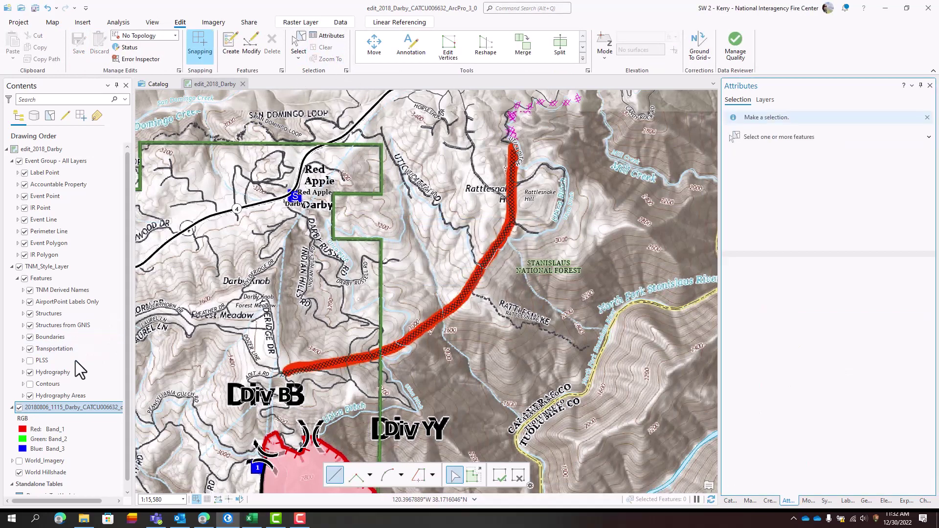
right_click(71, 405)
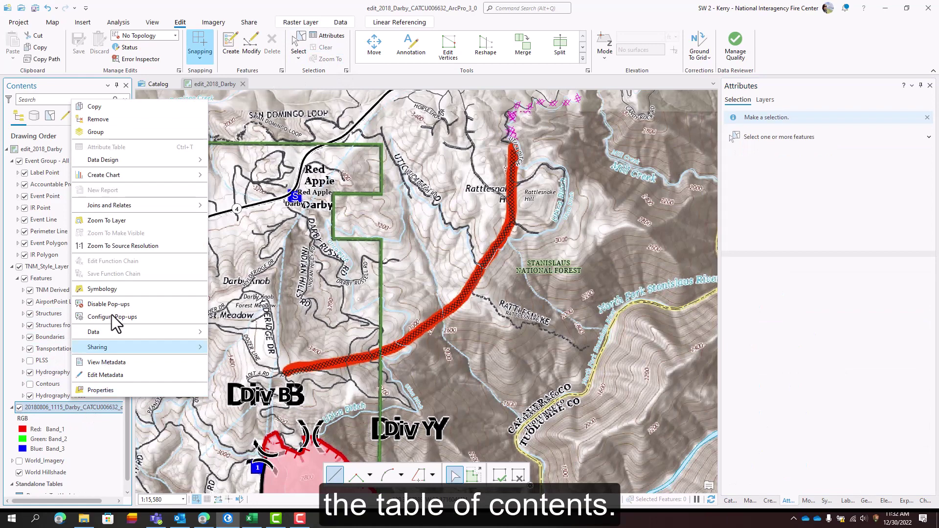
click(131, 123)
Open the Event Line layer's attribute table
scroll(142, 125, down, 5)
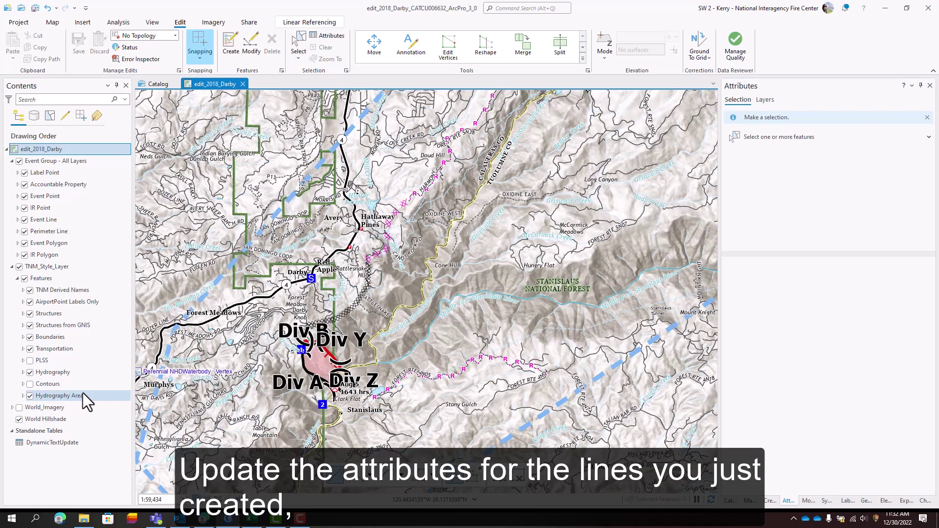
right_click(47, 220)
click(80, 206)
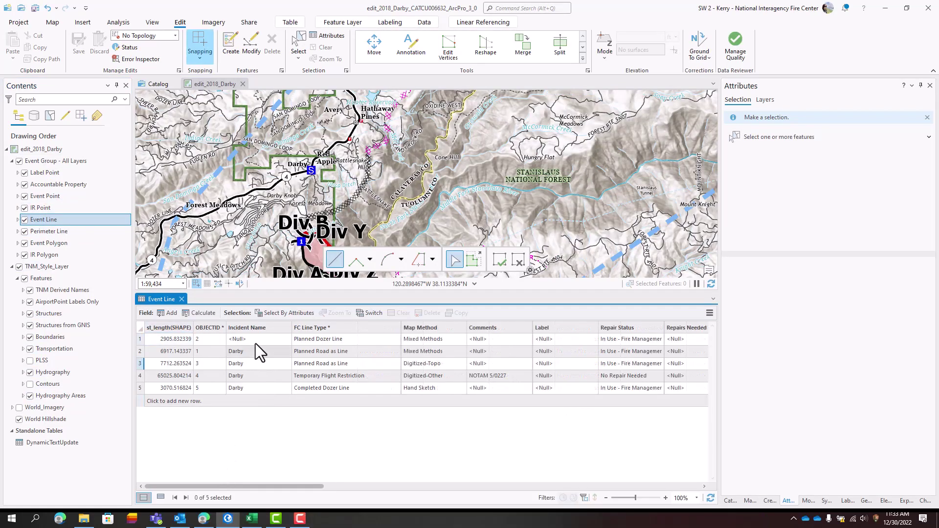
Enter Darby as row 1's Incident Name
click(256, 341)
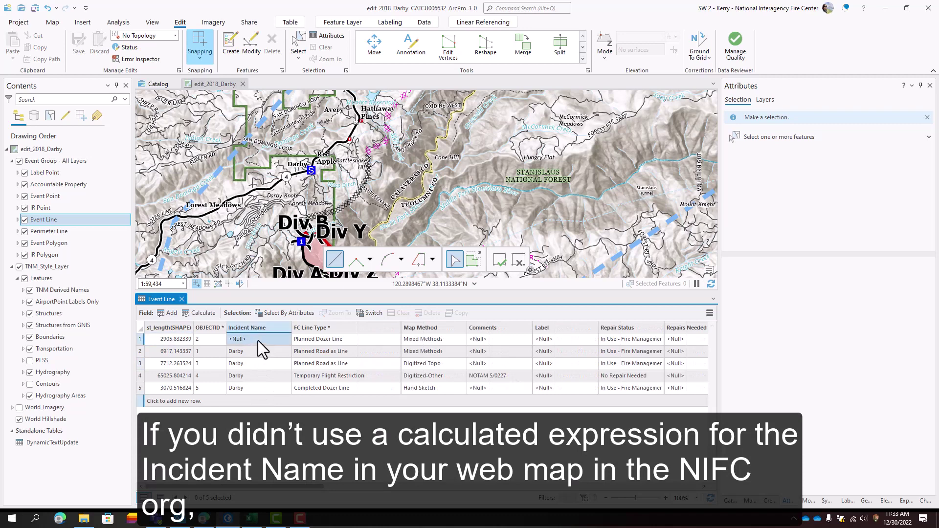
click(258, 340)
text(Darby)
key(Return)
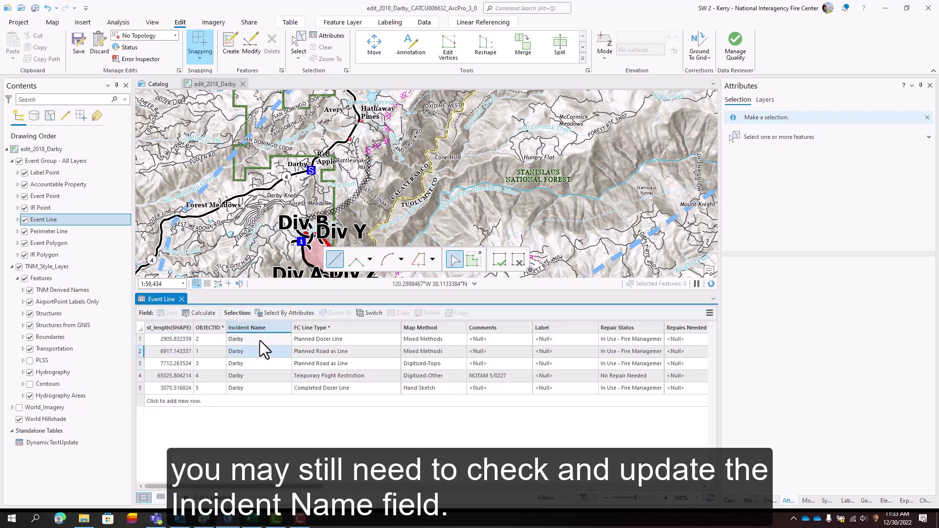
Copy an existing IRWINID value and paste it into row 2's empty IRWINID cell
drag(140, 341, 139, 389)
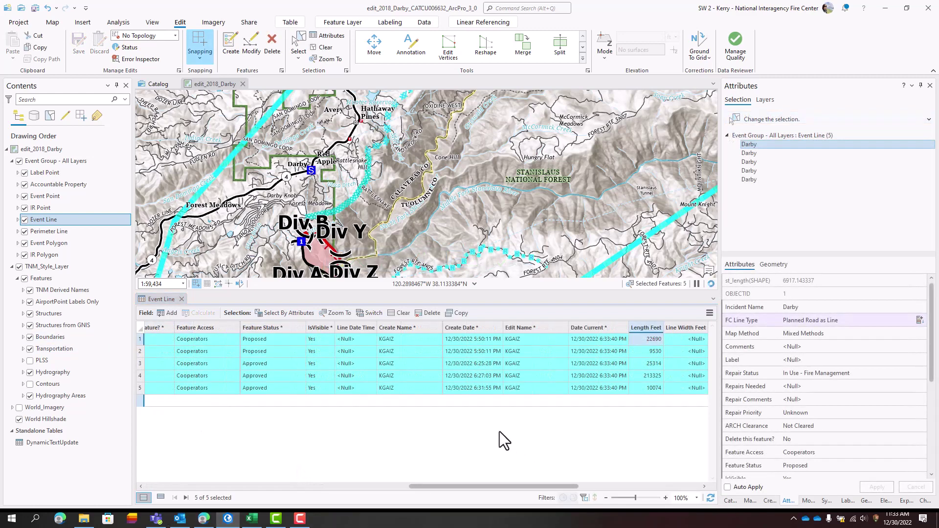
click(401, 313)
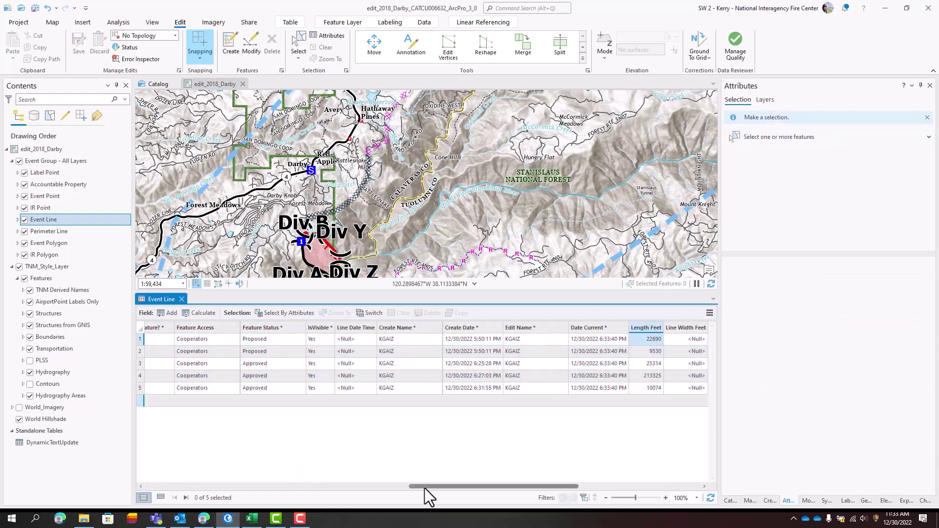
drag(425, 487, 520, 487)
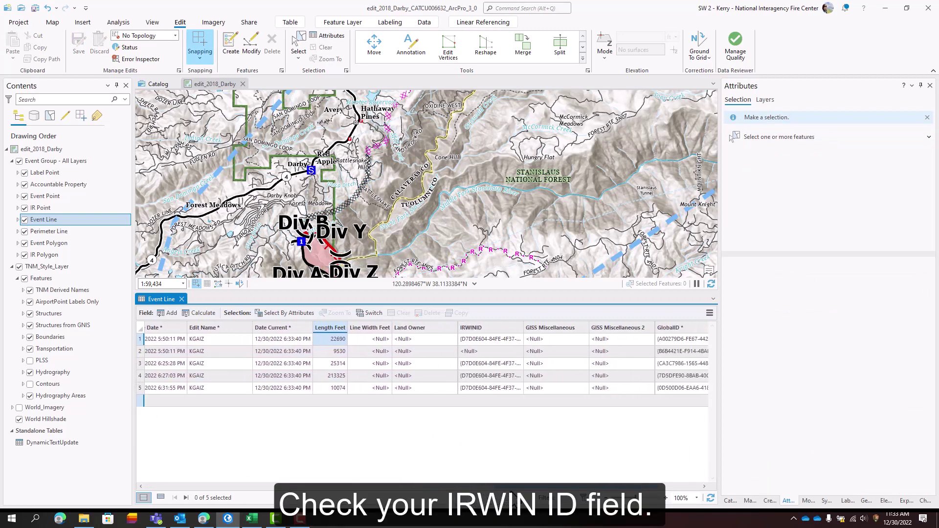
click(494, 366)
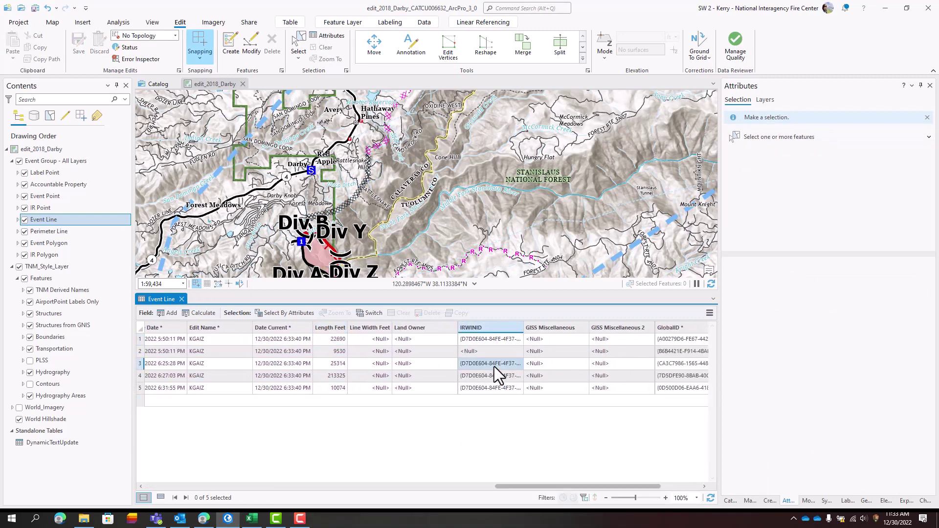
click(492, 352)
key(ctrl+v)
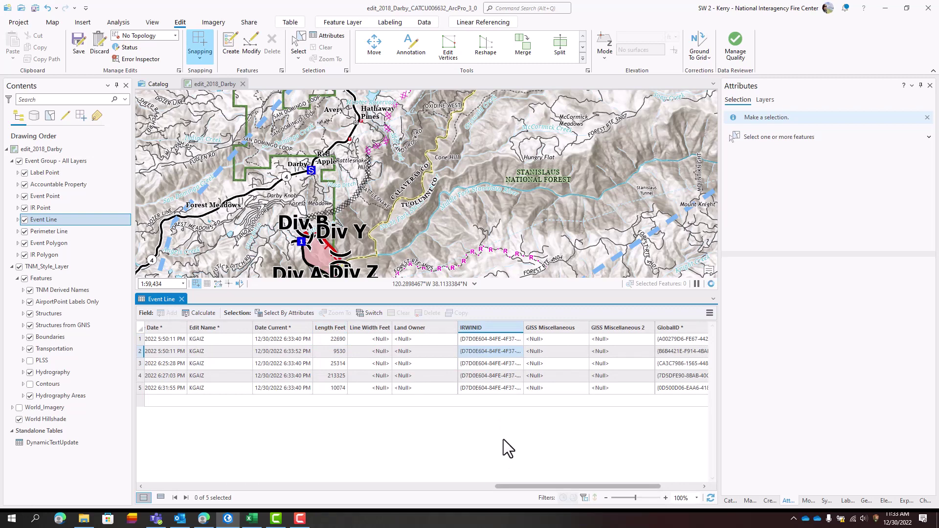
key(Down)
drag(518, 488, 411, 487)
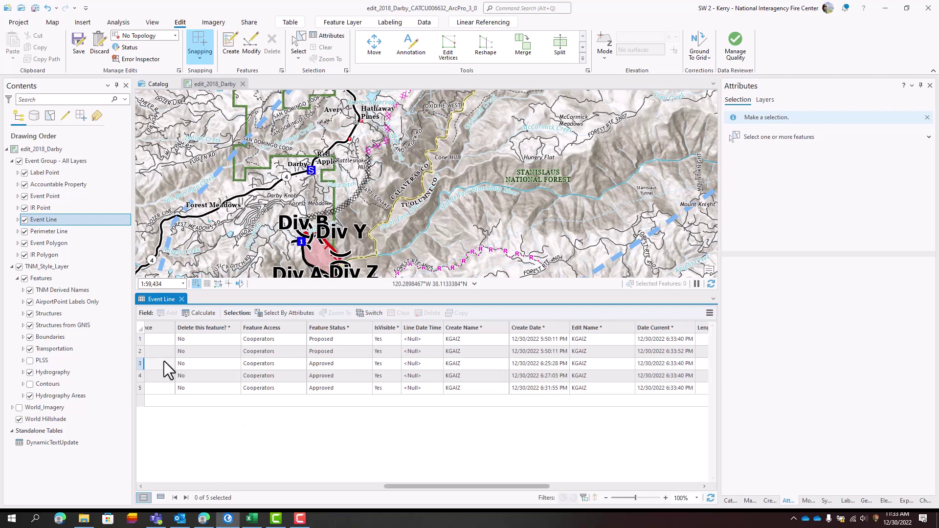
Select the two Proposed lines and set their Feature Status to Approved
drag(140, 338, 138, 348)
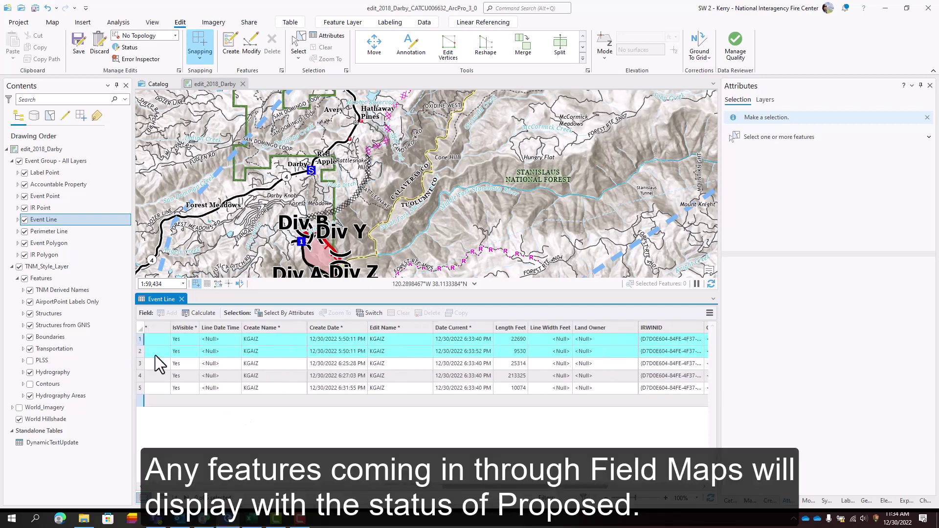
drag(526, 488, 479, 492)
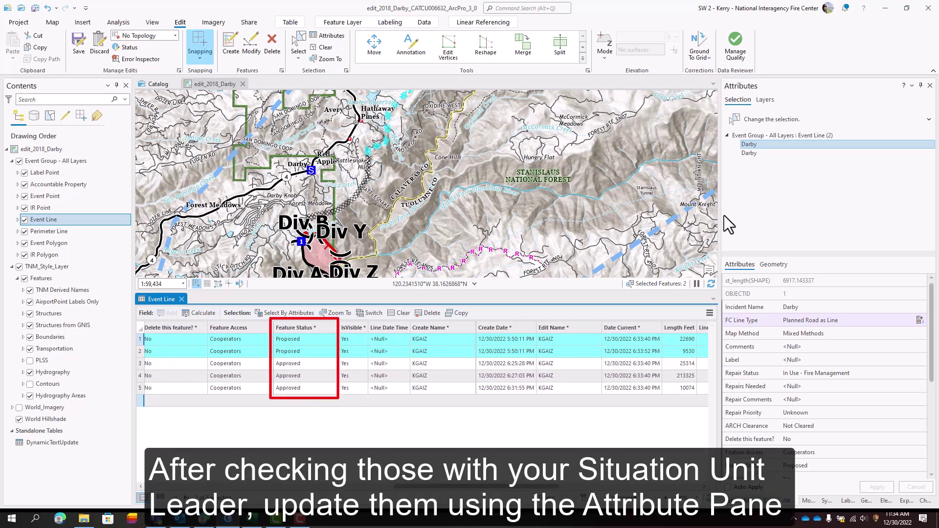
click(772, 136)
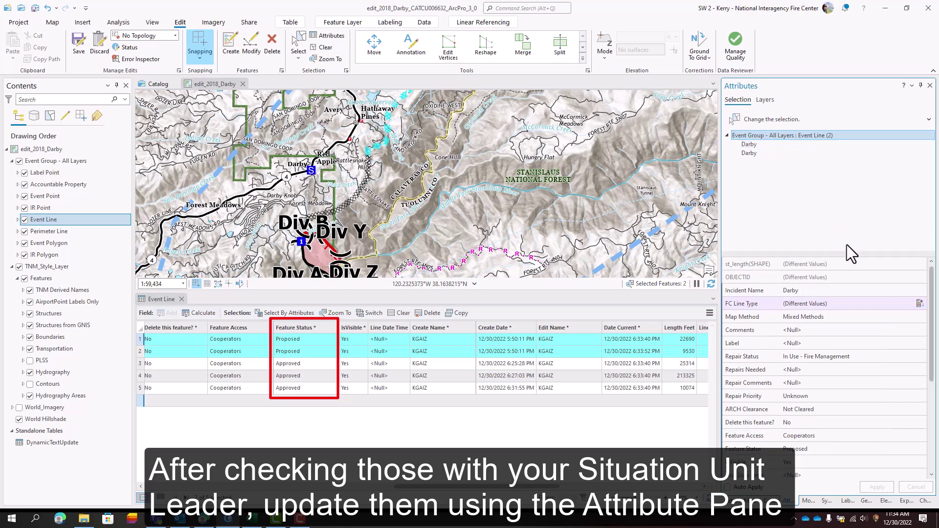
click(855, 347)
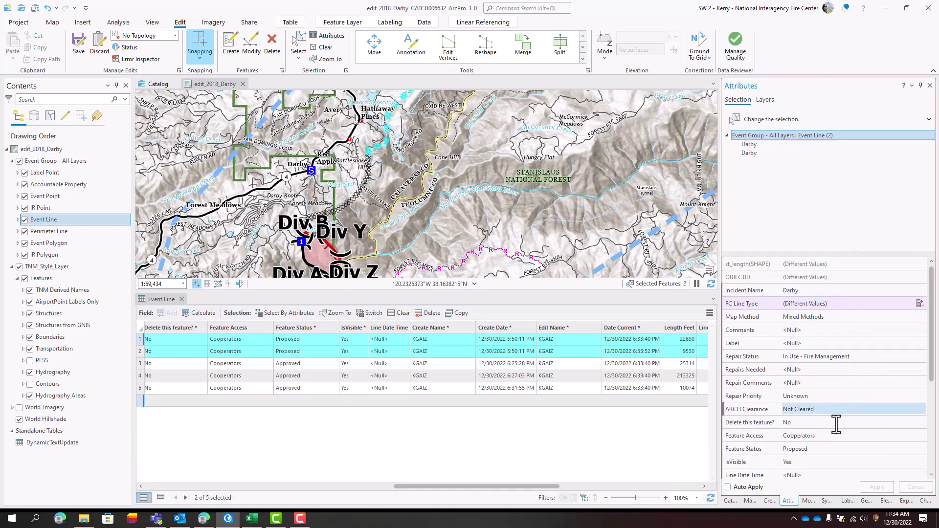
click(829, 449)
click(826, 467)
click(878, 488)
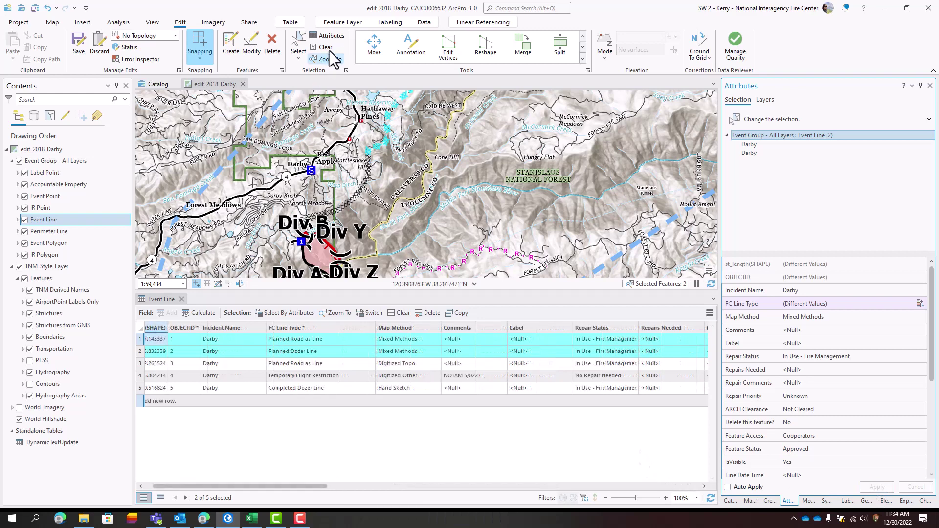
Clear the selection and save all edits
click(324, 48)
click(76, 45)
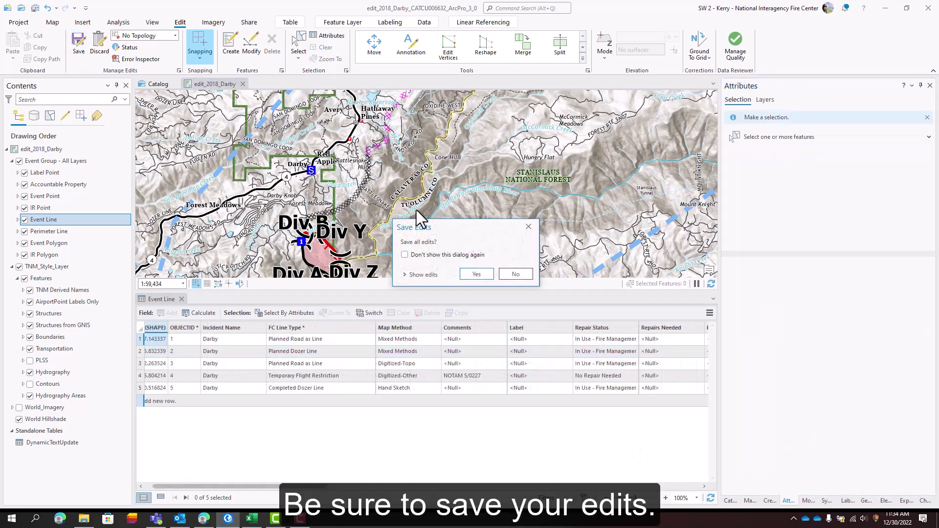
click(470, 272)
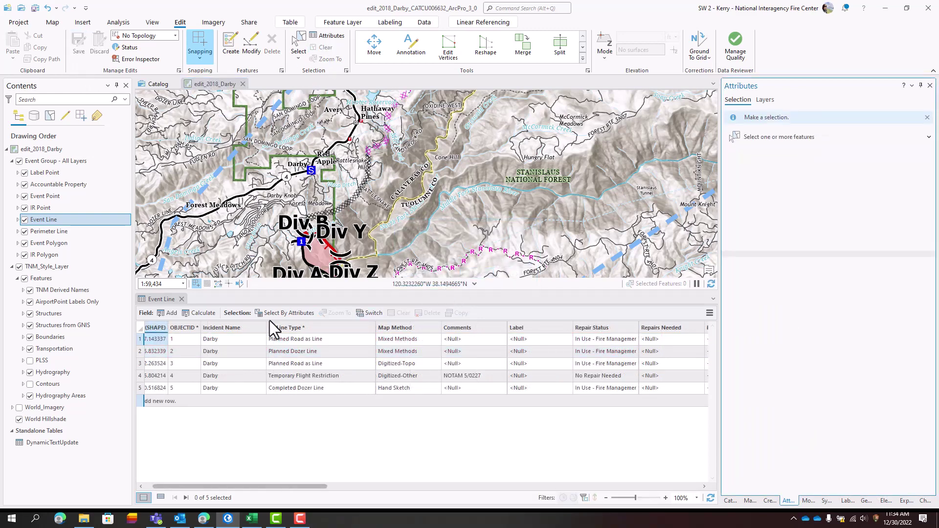
Close the Event Line table, turn on Contours, and sync edits to the incident service
click(181, 299)
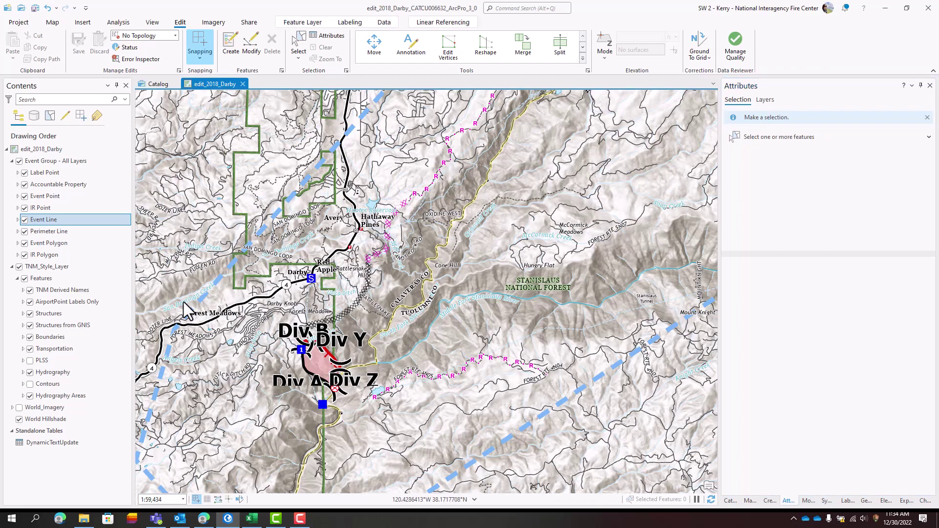
click(30, 384)
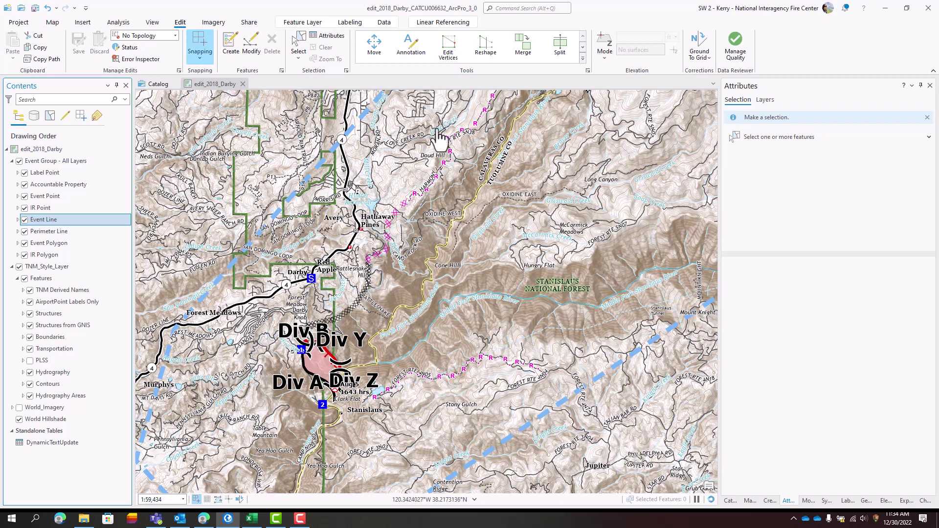
click(53, 23)
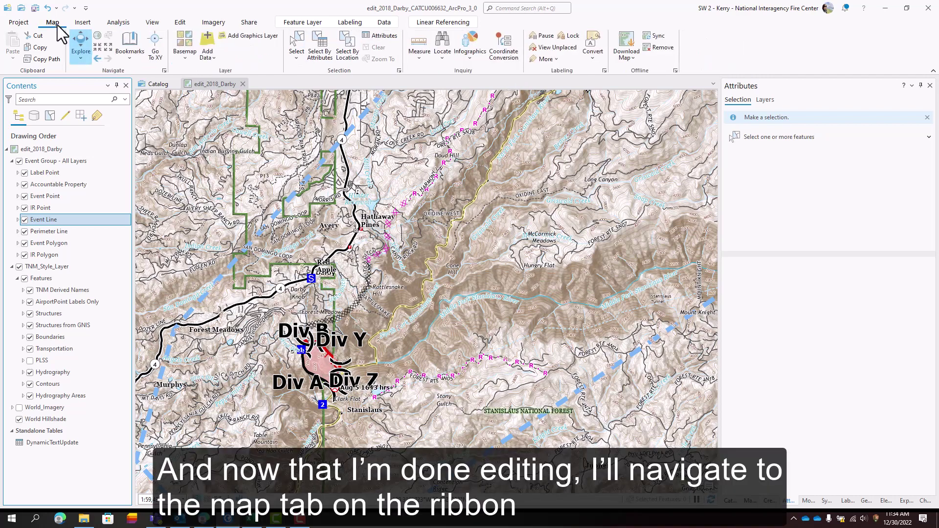
click(659, 36)
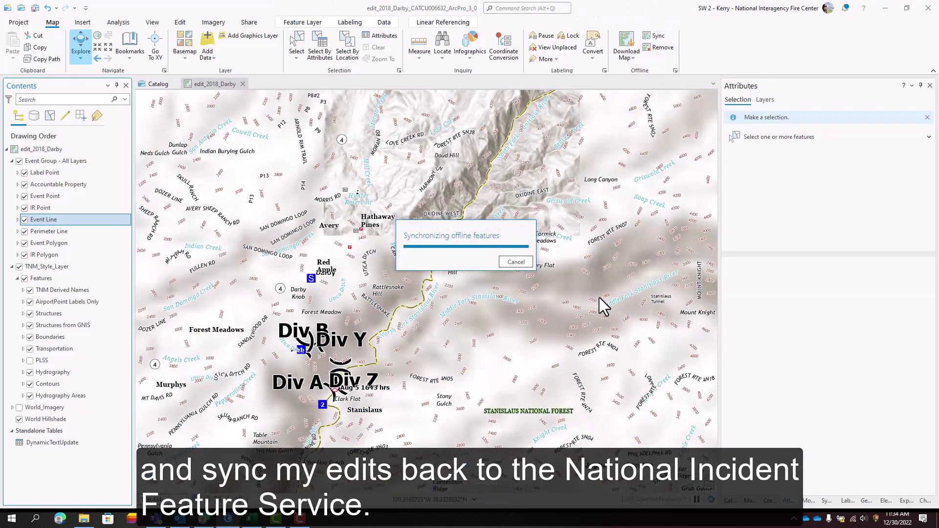